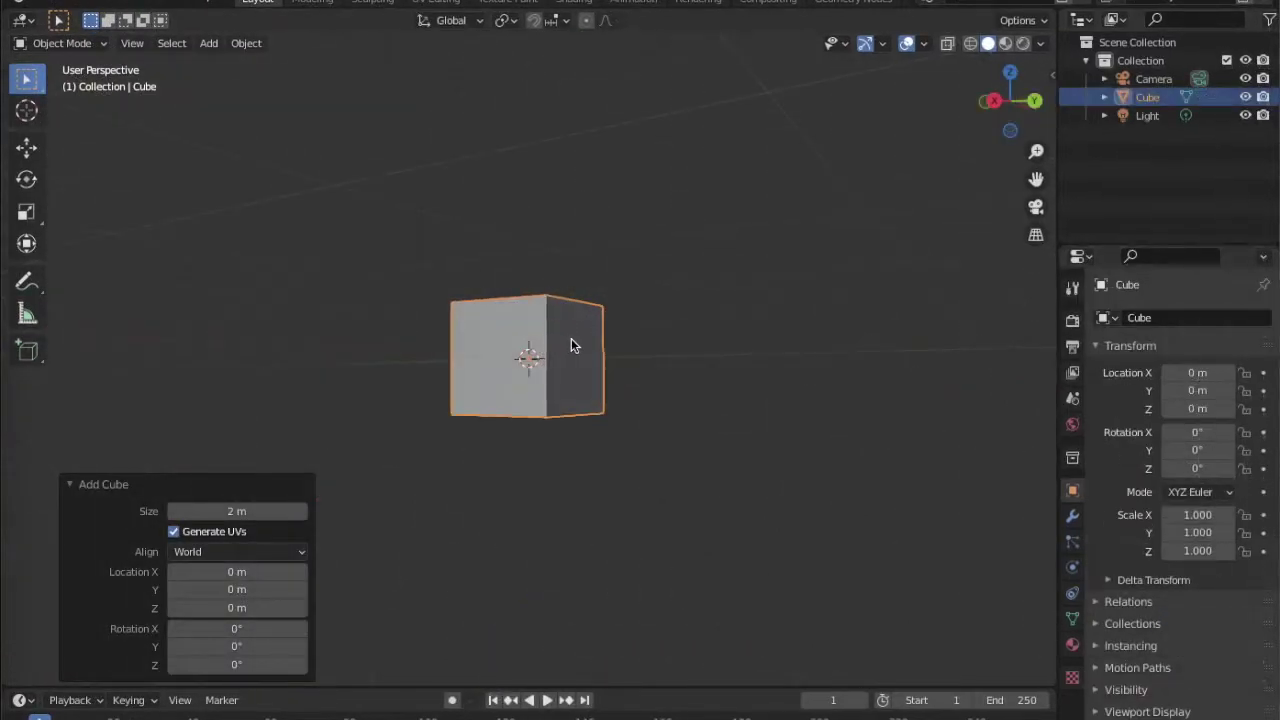
Delete the default cube from the scene
{"action": "middle_click_drag", "start_coordinate": [571, 338], "coordinate": [571, 338]}
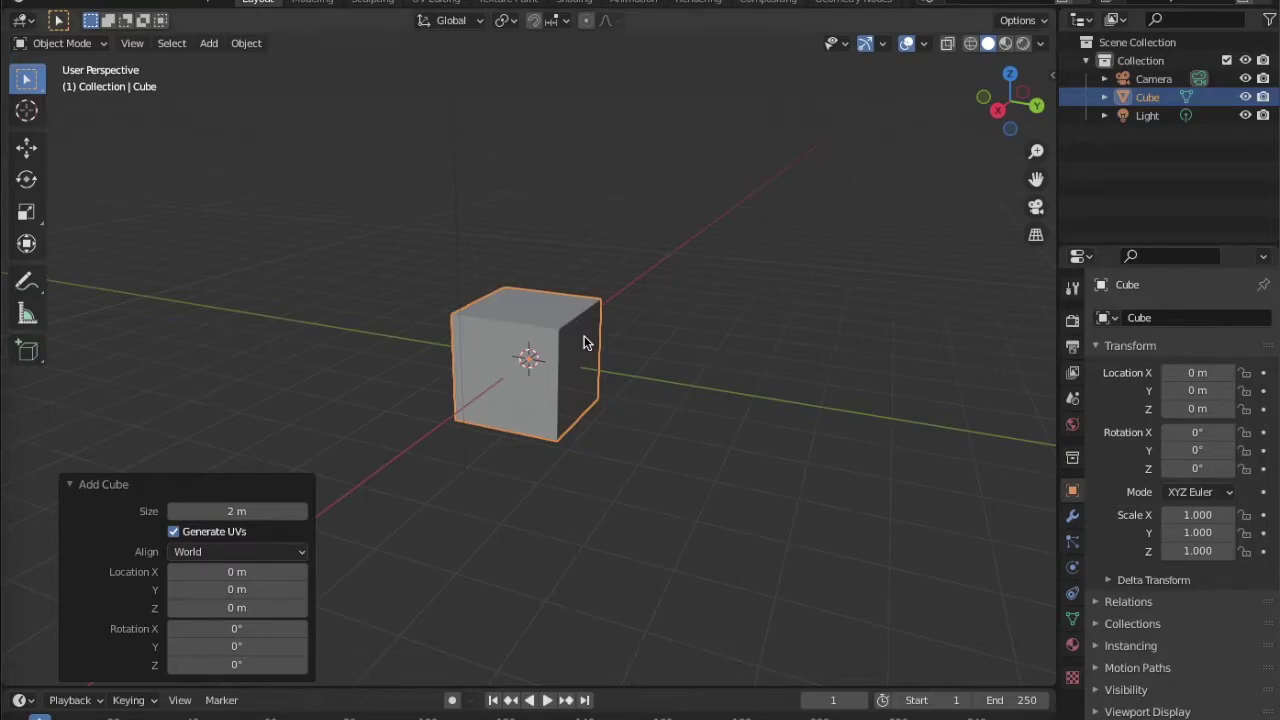
{"action": "left_click", "coordinate": [584, 341]}
{"action": "key", "text": "x"}
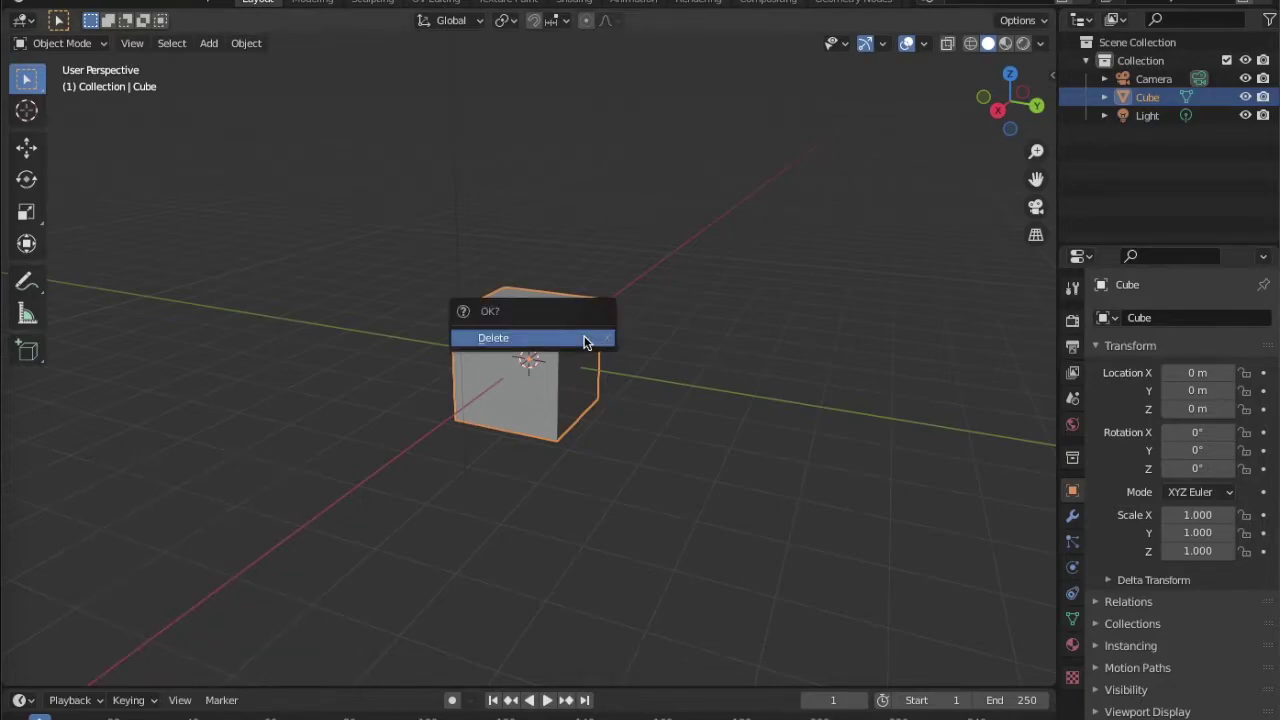
{"action": "left_click", "coordinate": [584, 341]}
Add a torus mesh and set its minor radius to 0.13 m
{"action": "key", "text": "shift+a"}
{"action": "mouse_move", "coordinate": [586, 340]}
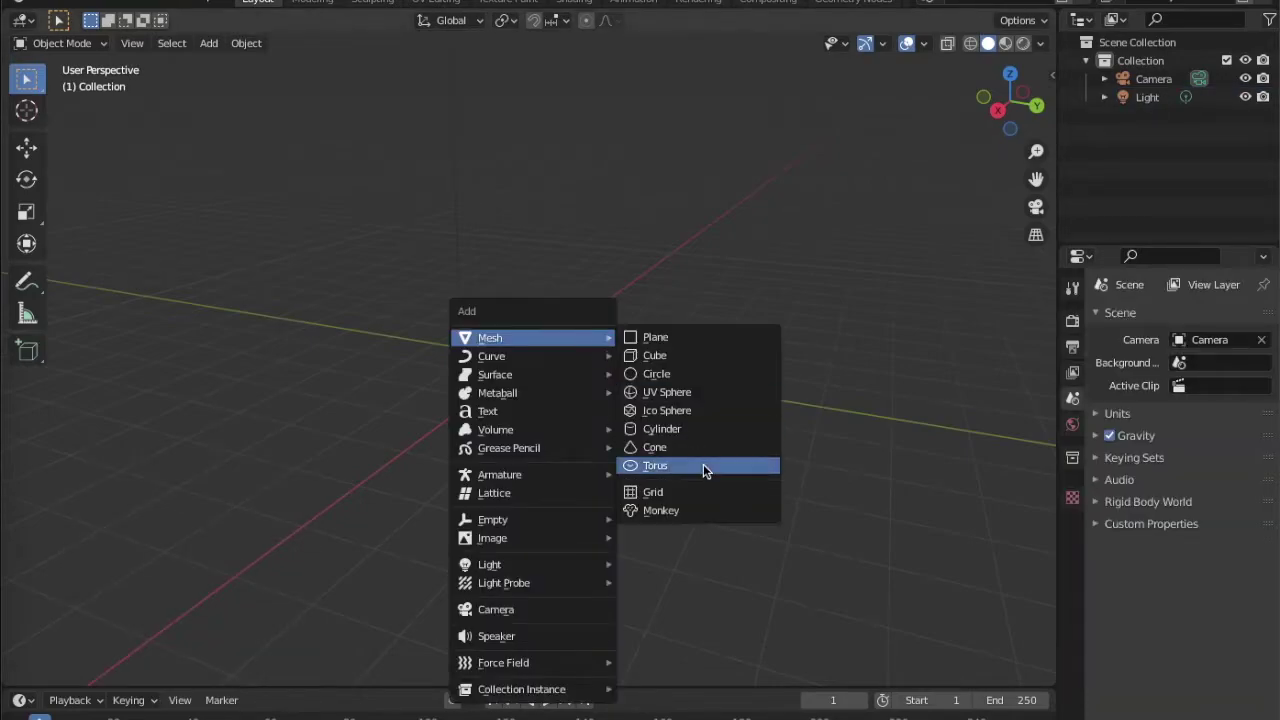
{"action": "left_click", "coordinate": [700, 464]}
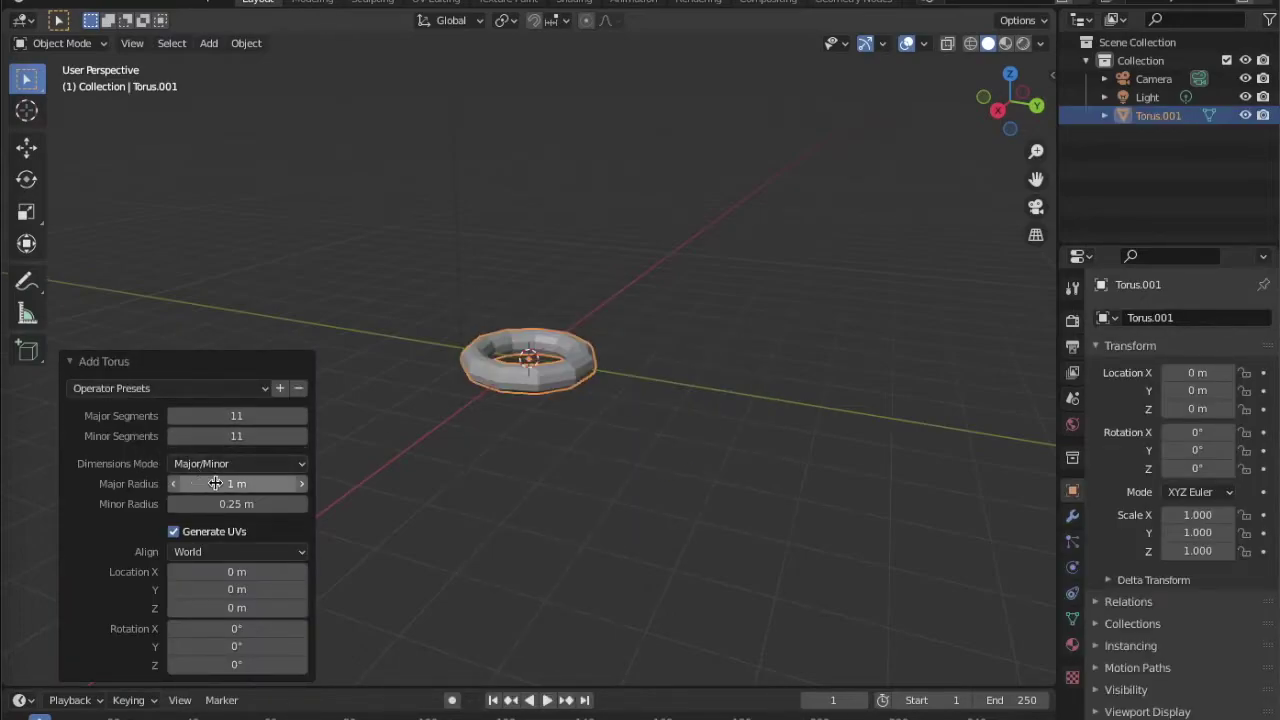
{"action": "mouse_move", "coordinate": [236, 503]}
{"action": "left_mouse_down"}
{"action": "mouse_move", "coordinate": [262, 503]}
{"action": "mouse_move", "coordinate": [218, 503]}
{"action": "left_mouse_up"}
{"action": "middle_click_drag", "start_coordinate": [623, 389], "coordinate": [623, 389]}
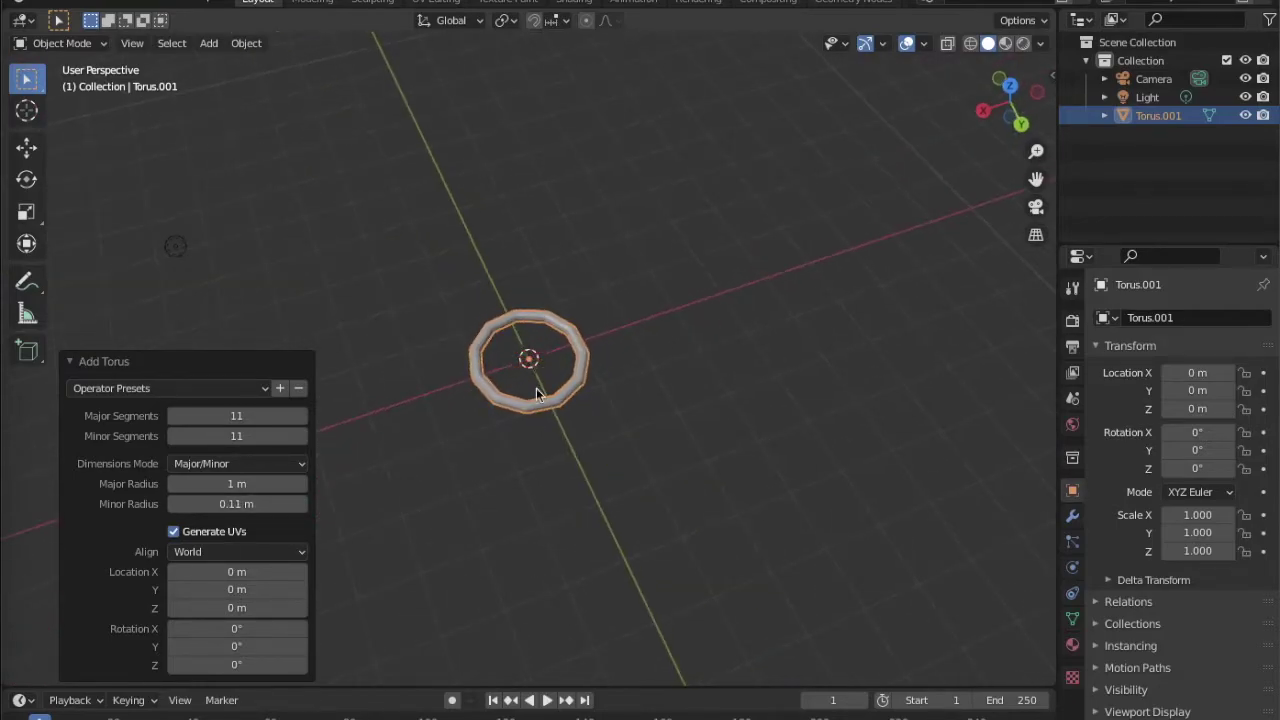
{"action": "left_click", "coordinate": [240, 504]}
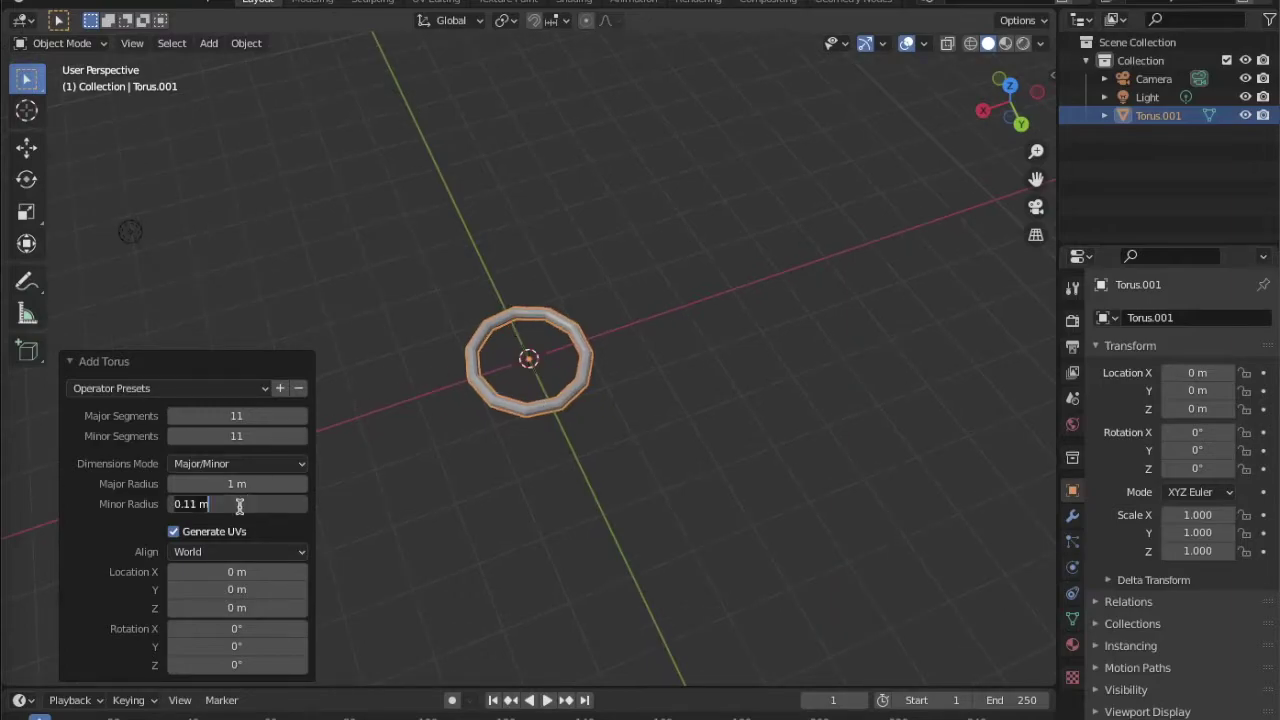
{"action": "type", "text": ".13"}
{"action": "key", "text": "Return"}
From the back orthographic view, rotate the torus about 73.5° around the Y axis so it stands nearly upright
{"action": "middle_click_drag", "start_coordinate": [648, 299], "coordinate": [648, 300]}
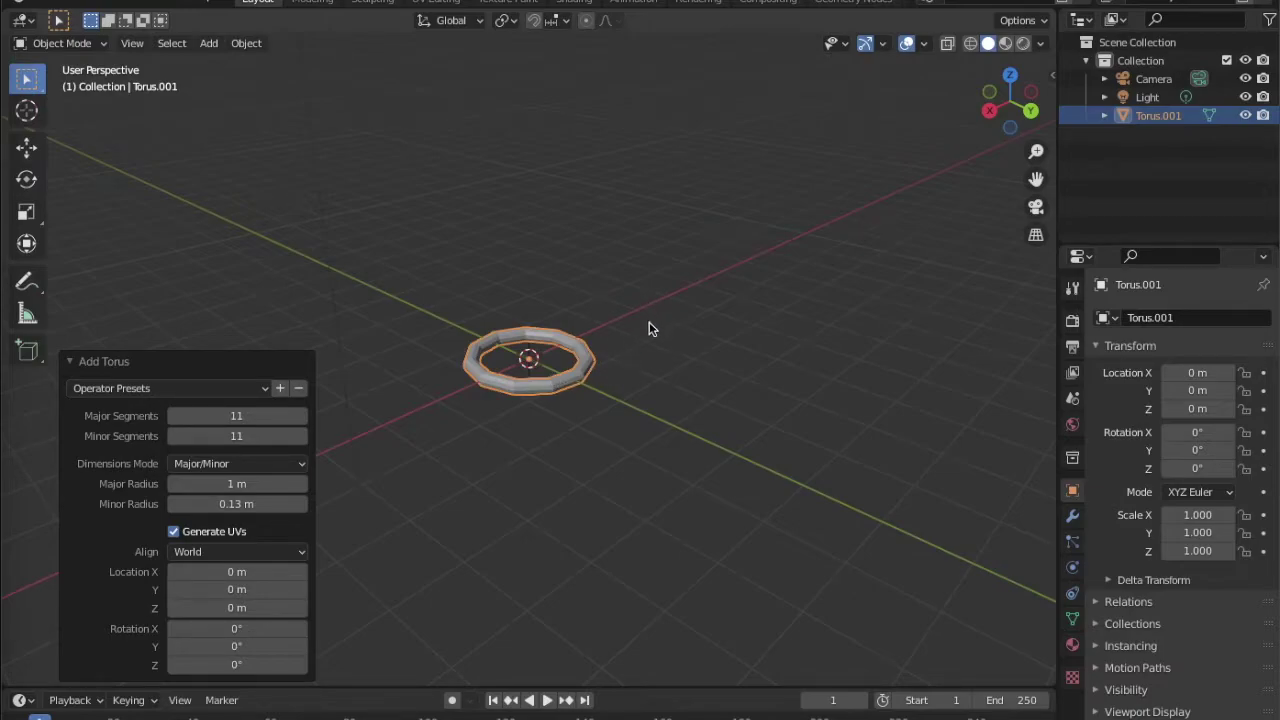
{"action": "middle_click_drag", "start_coordinate": [686, 309], "coordinate": [760, 300]}
{"action": "left_click", "coordinate": [1009, 113]}
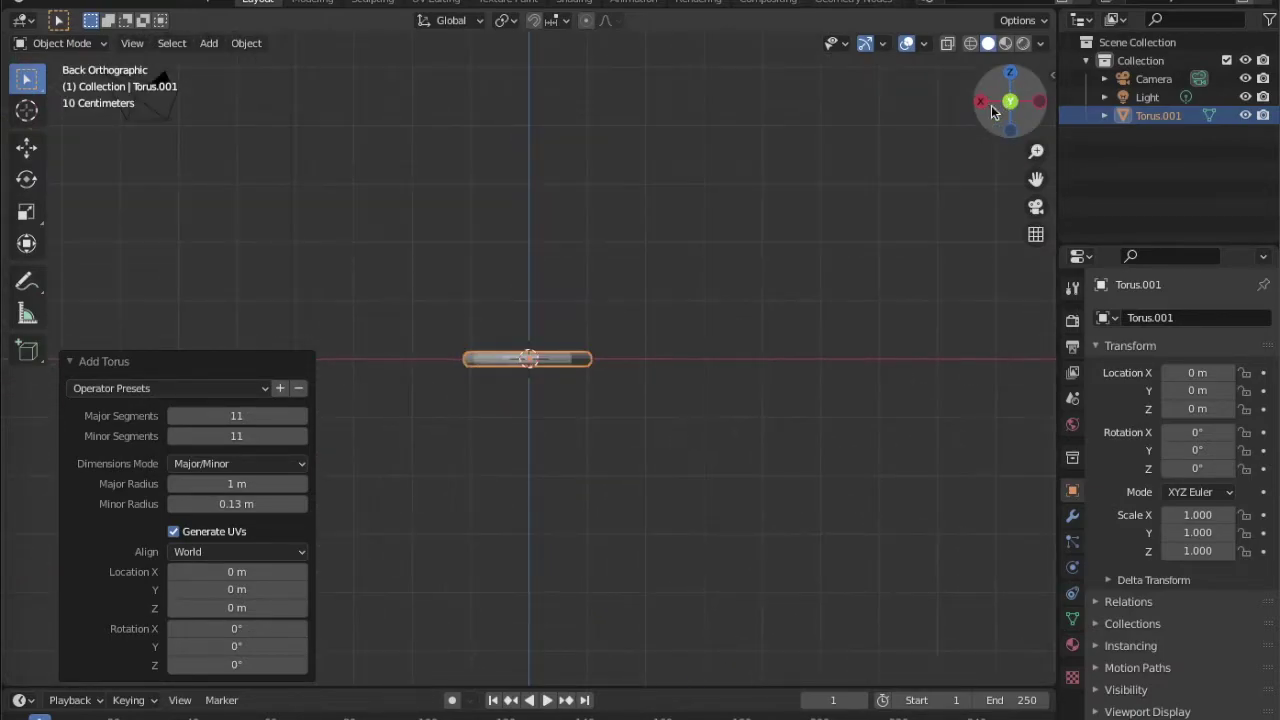
{"action": "key", "text": "r"}
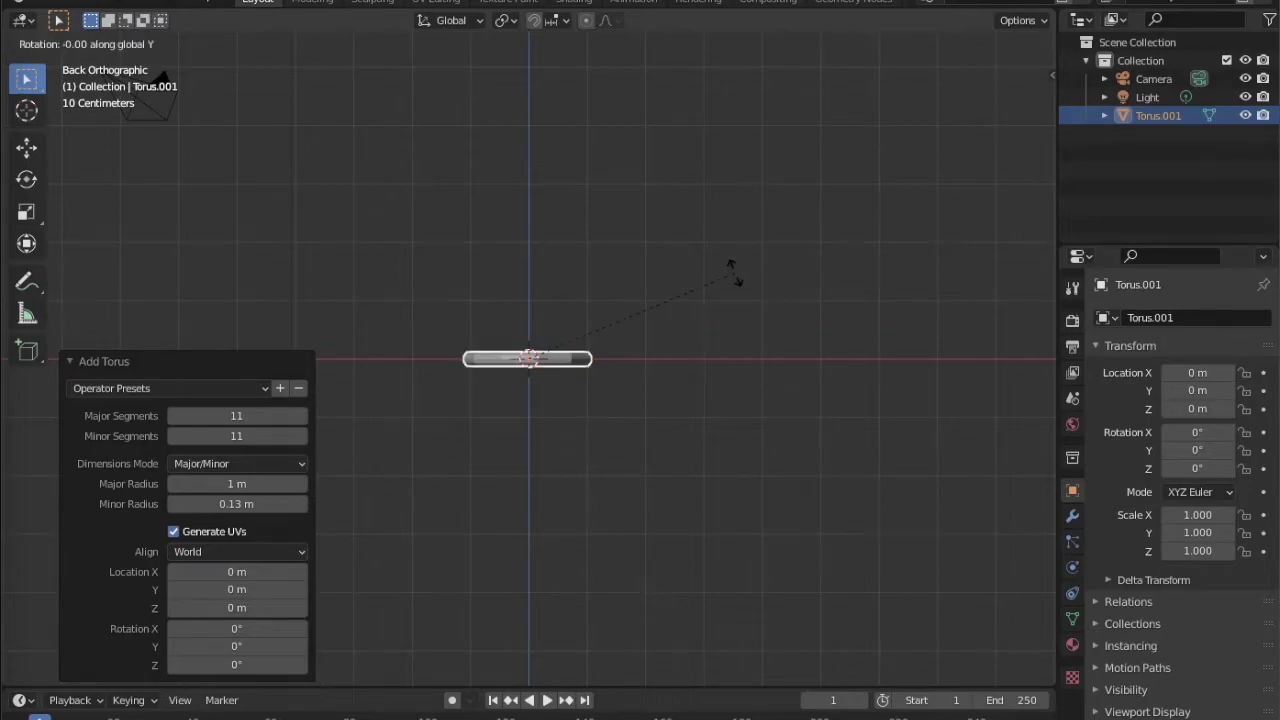
{"action": "left_click", "coordinate": [512, 214]}
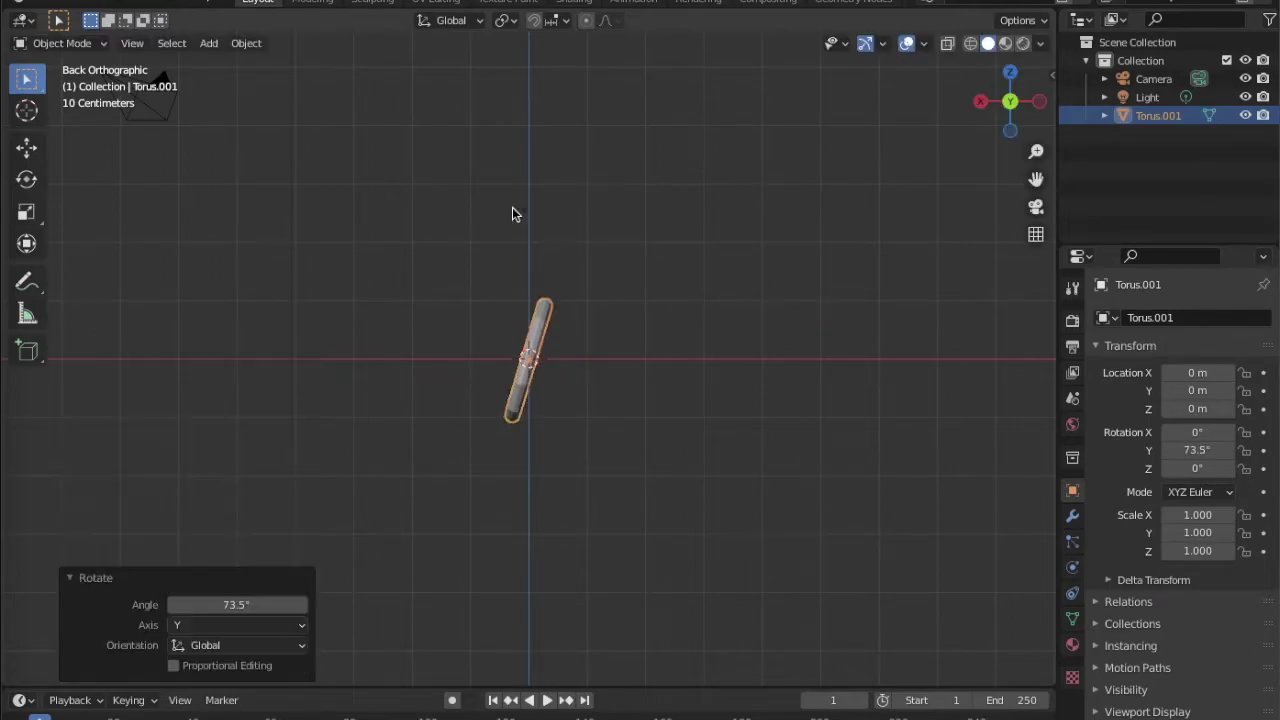
In Edit Mode, duplicate the ring about 1.24 m up along Z and rotate the copy about -33.8° in the back view
{"action": "middle_click_drag", "start_coordinate": [619, 298], "coordinate": [620, 298]}
{"action": "key", "text": "Tab"}
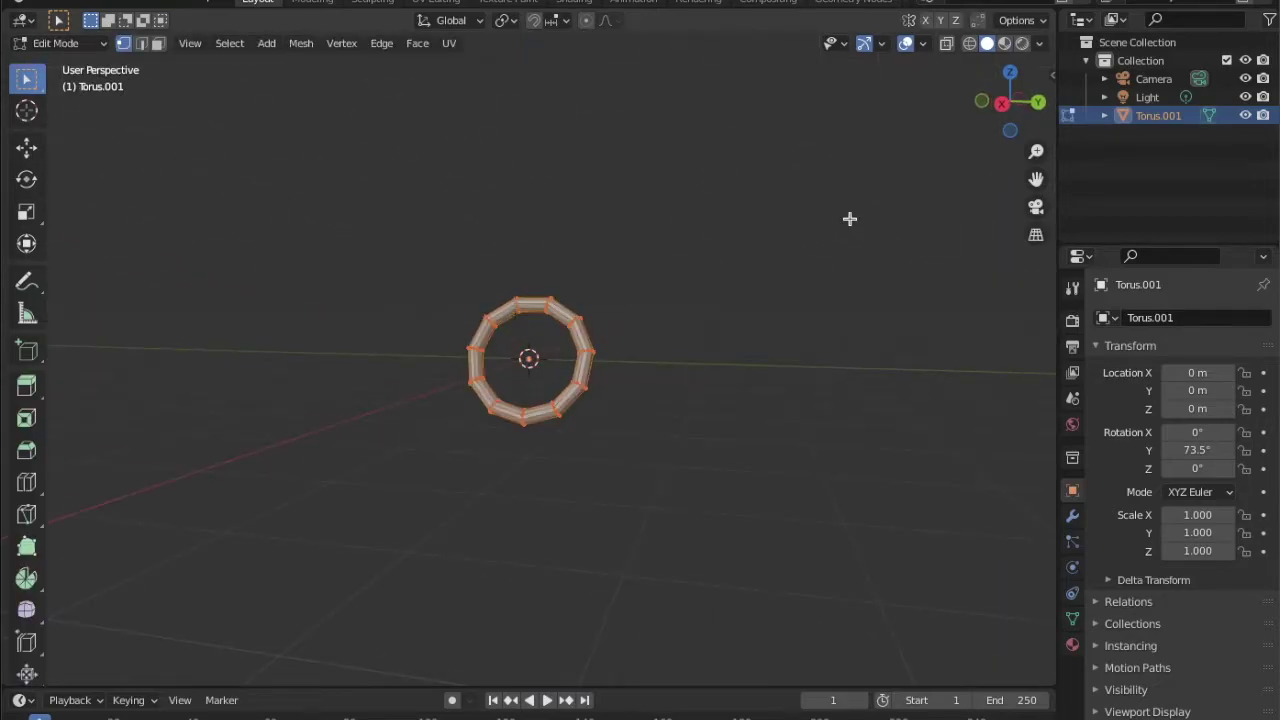
{"action": "left_click", "coordinate": [1038, 102]}
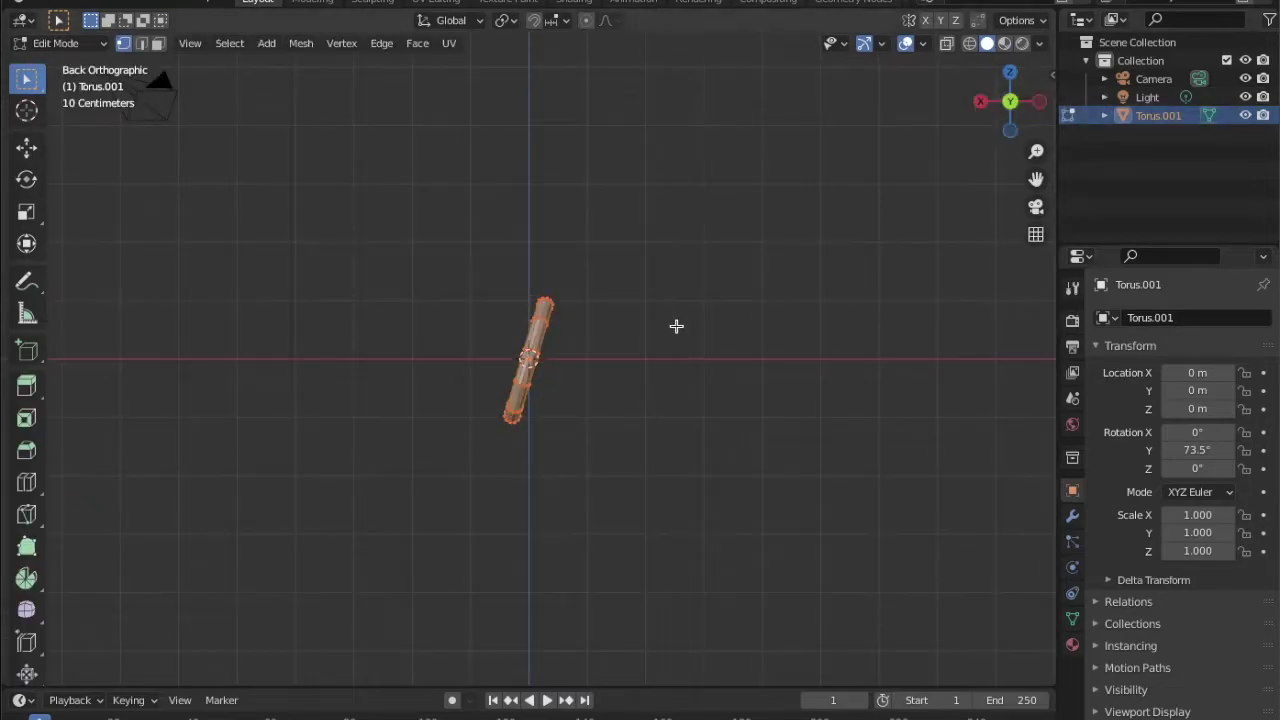
{"action": "key", "text": "shift+d"}
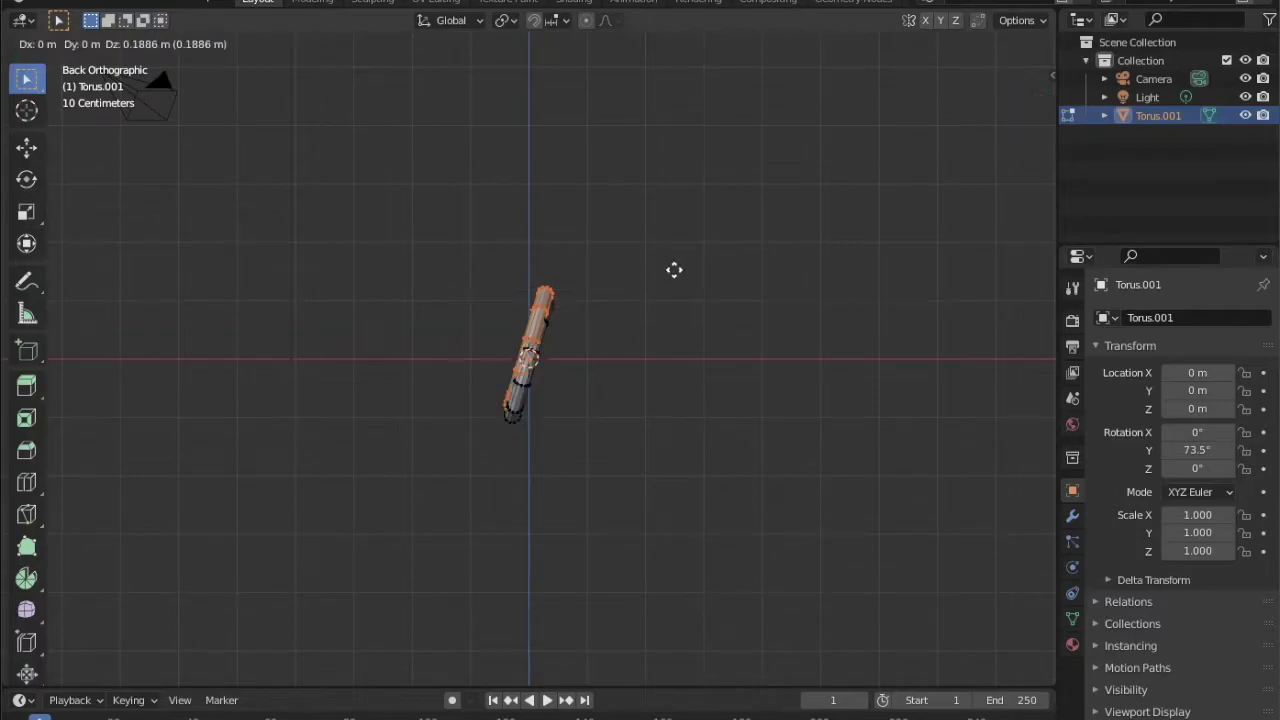
{"action": "key", "text": "z"}
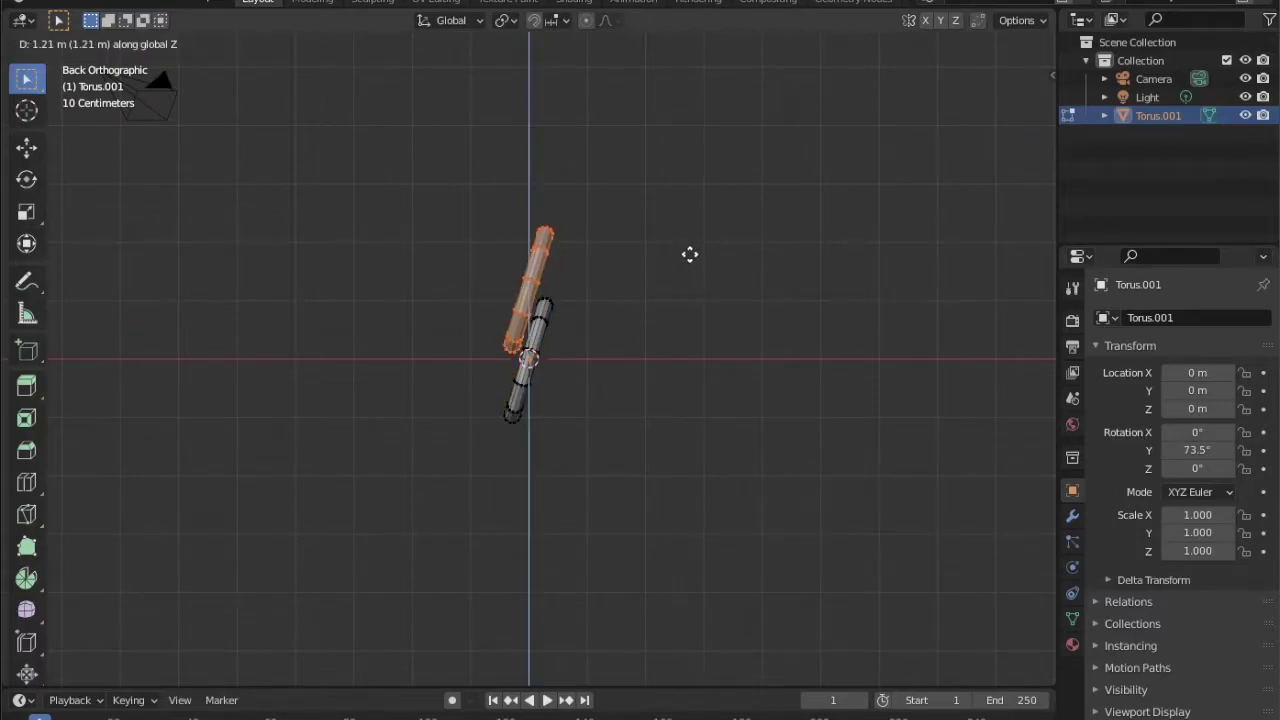
{"action": "left_click", "coordinate": [690, 257]}
{"action": "key", "text": "r"}
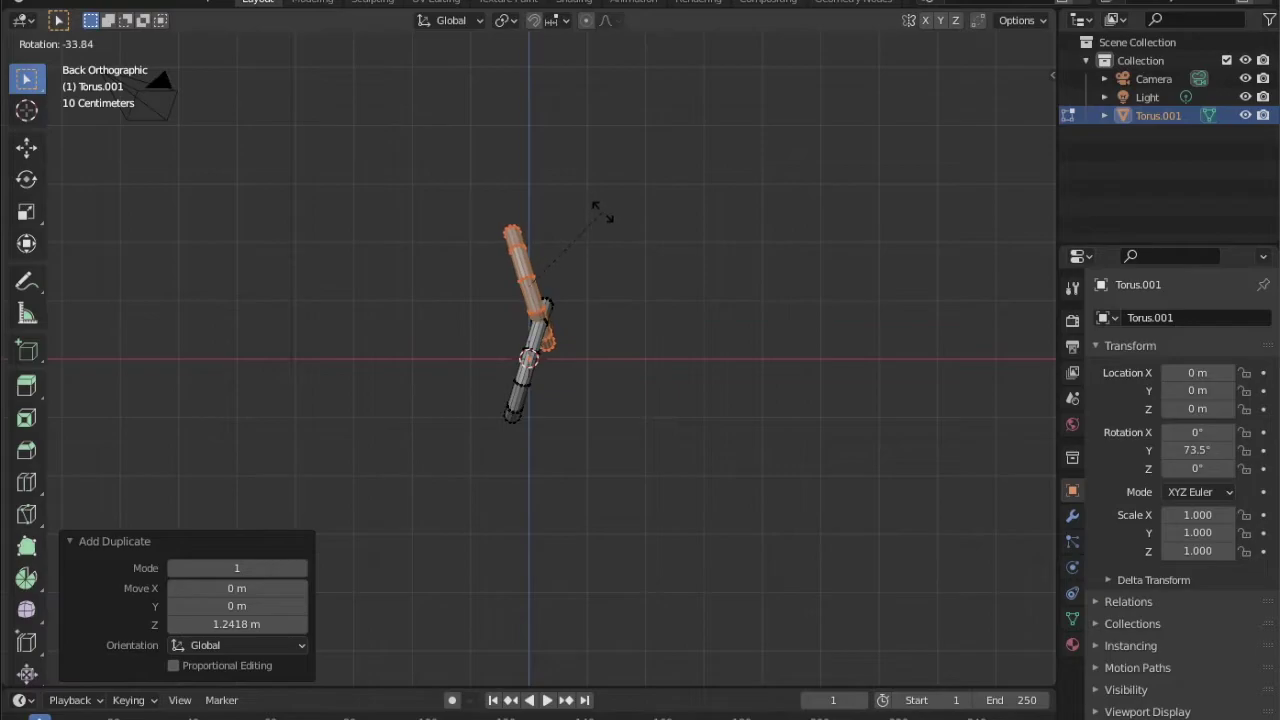
{"action": "left_click", "coordinate": [602, 212]}
Shift the duplicated ring sideways along Y and nudge it freely by about 0.08 m in X, 0.02 m in Y and -0.08 m in Z
{"action": "middle_click_drag", "start_coordinate": [602, 212], "coordinate": [602, 212]}
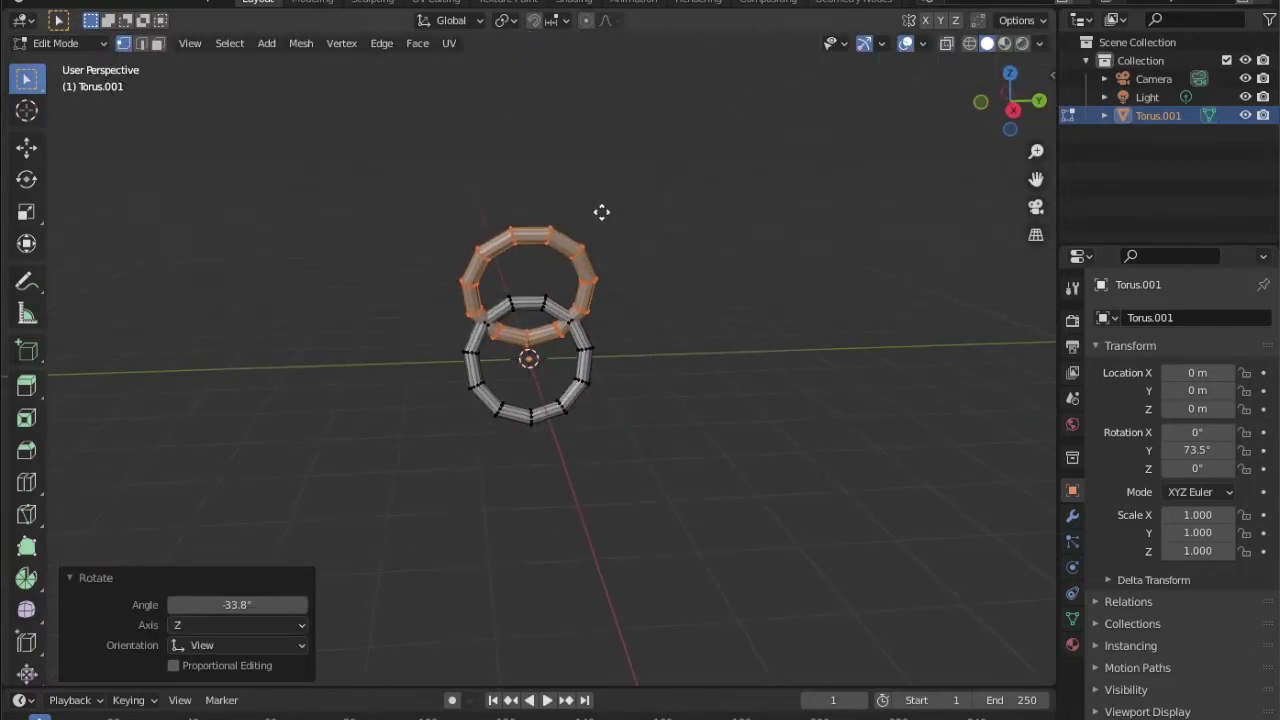
{"action": "key", "text": "g"}
{"action": "key", "text": "y"}
{"action": "left_click", "coordinate": [560, 221]}
{"action": "middle_click_drag", "start_coordinate": [560, 221], "coordinate": [514, 166]}
{"action": "key", "text": "g"}
{"action": "left_click", "coordinate": [554, 227]}
Move the duplicated ring about -0.25 m along Y and about -0.096 m along X
{"action": "scroll", "coordinate": [514, 166], "scroll_direction": "up", "scroll_amount": 4}
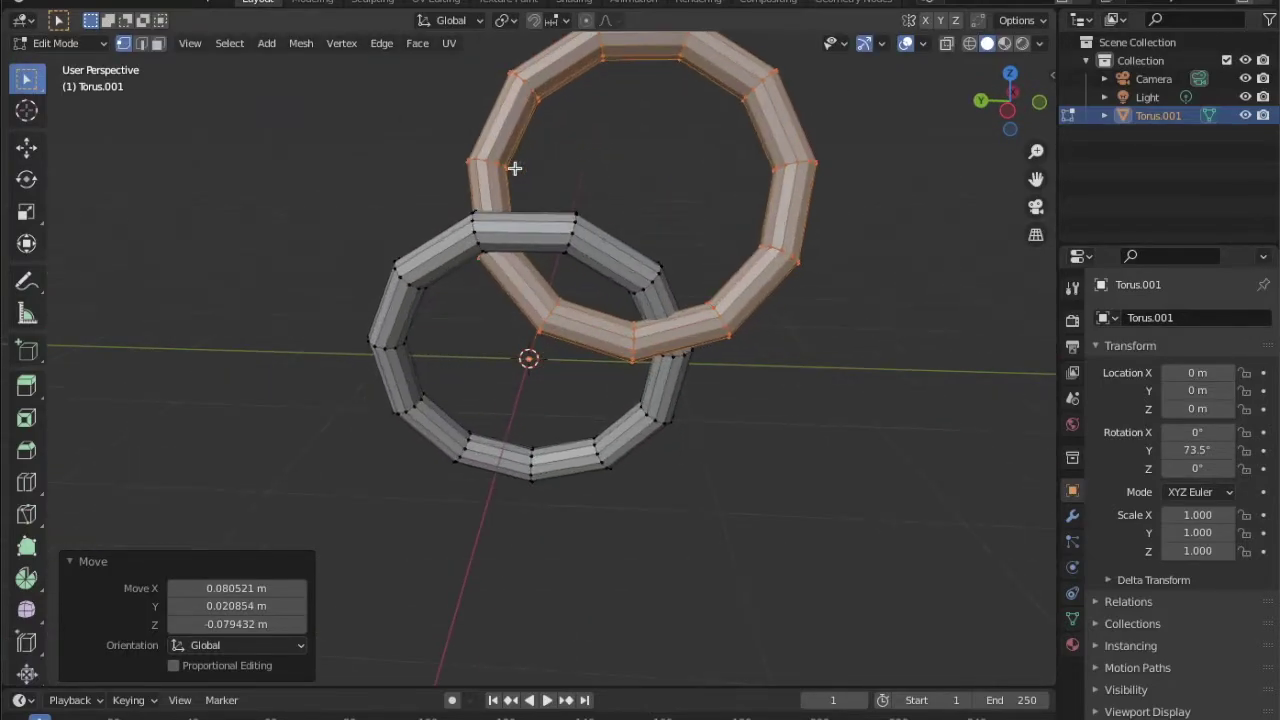
{"action": "middle_click_drag", "start_coordinate": [603, 313], "coordinate": [603, 313]}
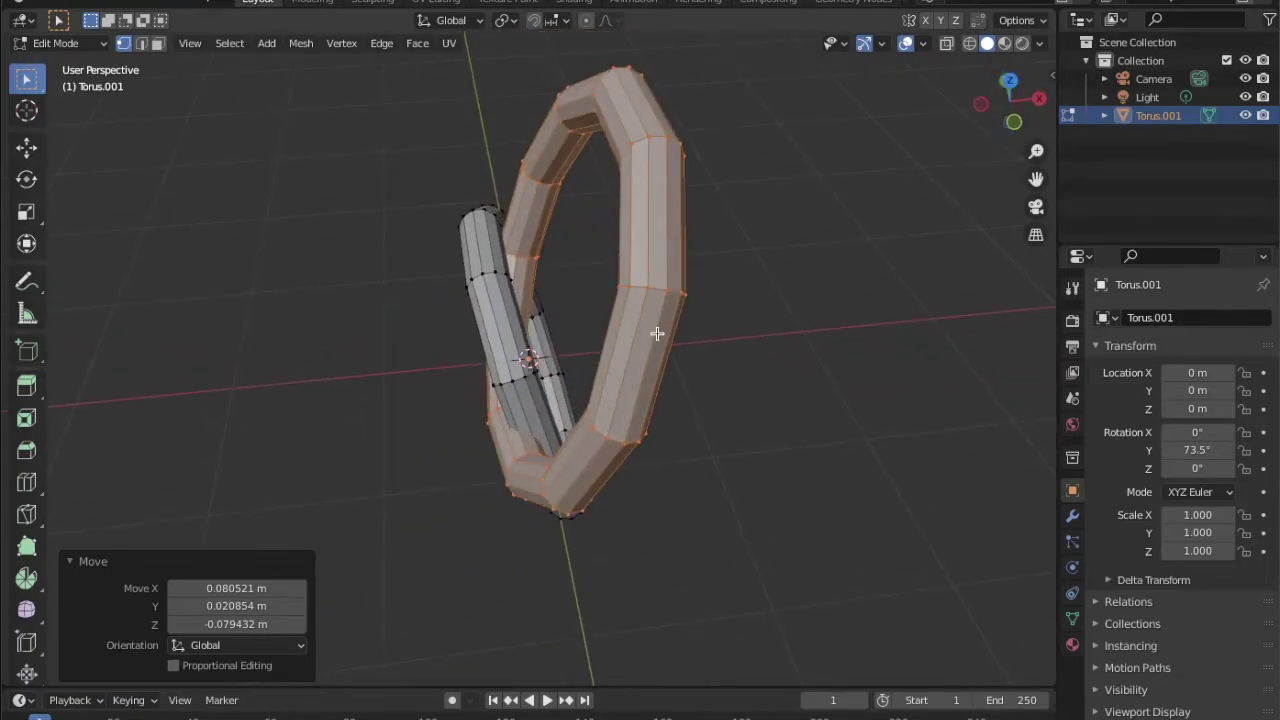
{"action": "key", "text": "g"}
{"action": "key", "text": "y"}
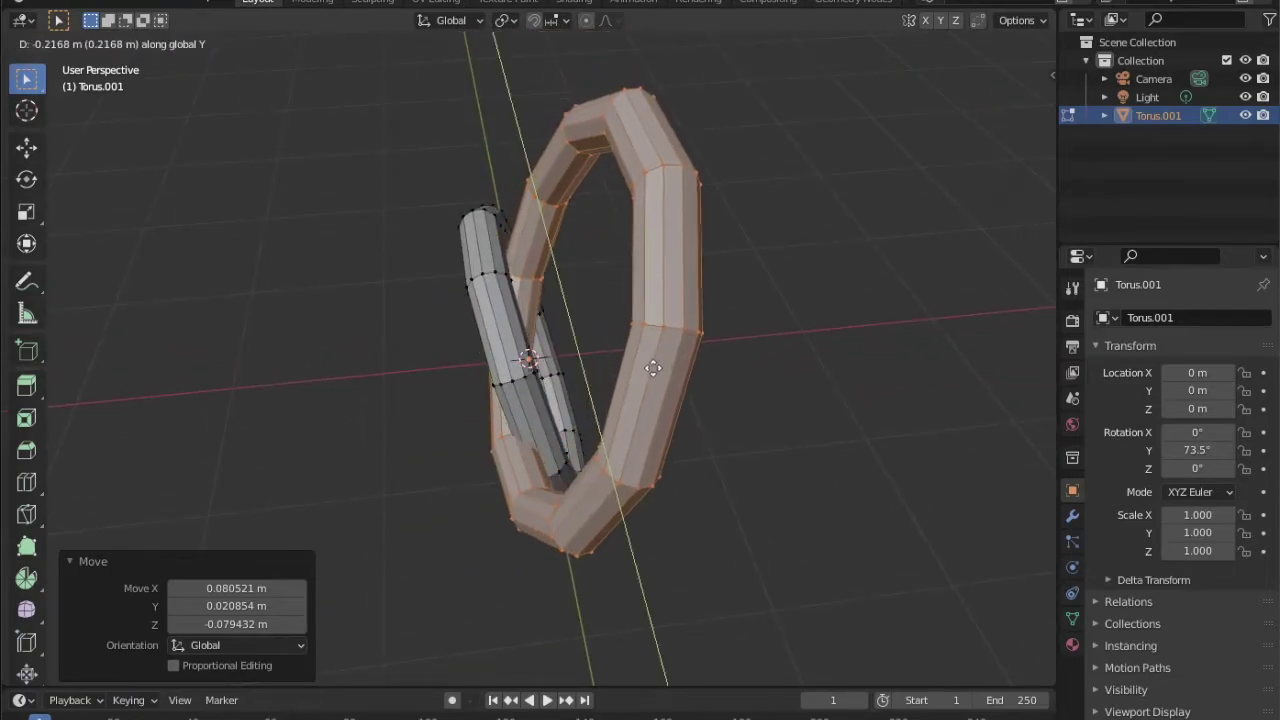
{"action": "left_click", "coordinate": [650, 368]}
{"action": "key", "text": "g"}
{"action": "key", "text": "x"}
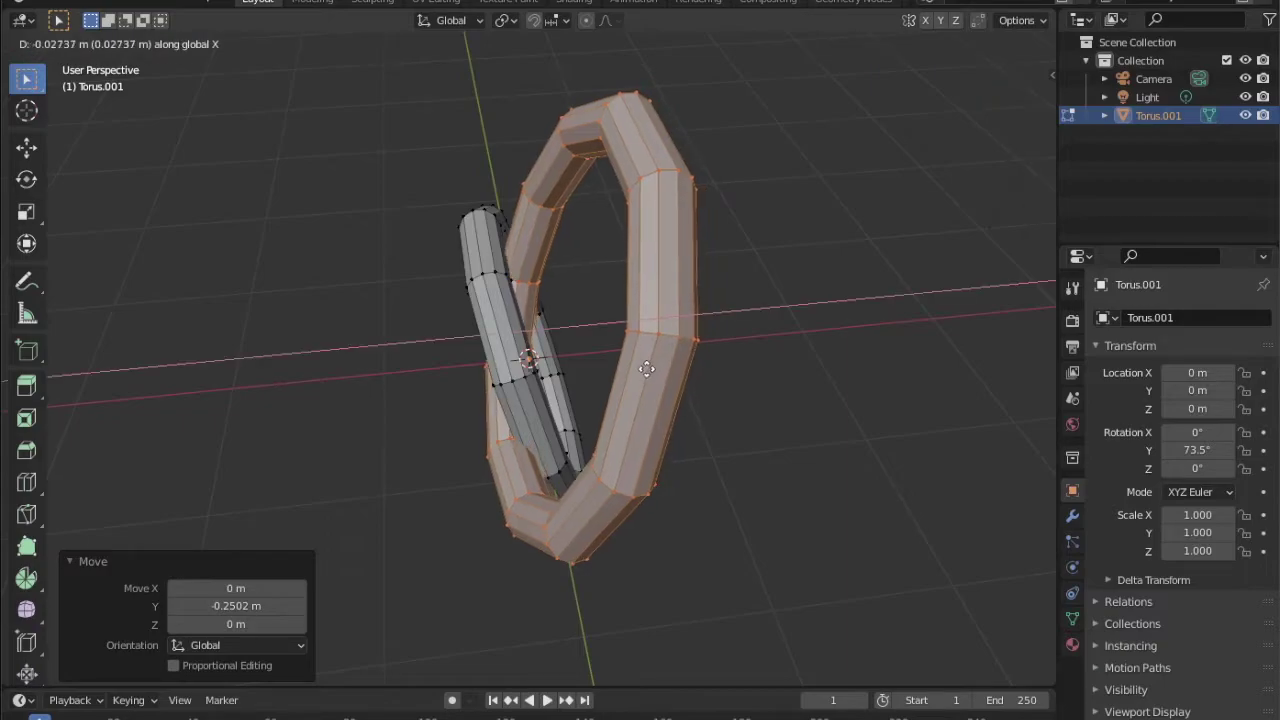
{"action": "left_click", "coordinate": [645, 368]}
Rotate the duplicated ring about 11.2° around Y, reposition it so the two links interlock, and return to Object Mode
{"action": "middle_click_drag", "start_coordinate": [645, 368], "coordinate": [635, 371]}
{"action": "key", "text": "r"}
{"action": "key", "text": "y"}
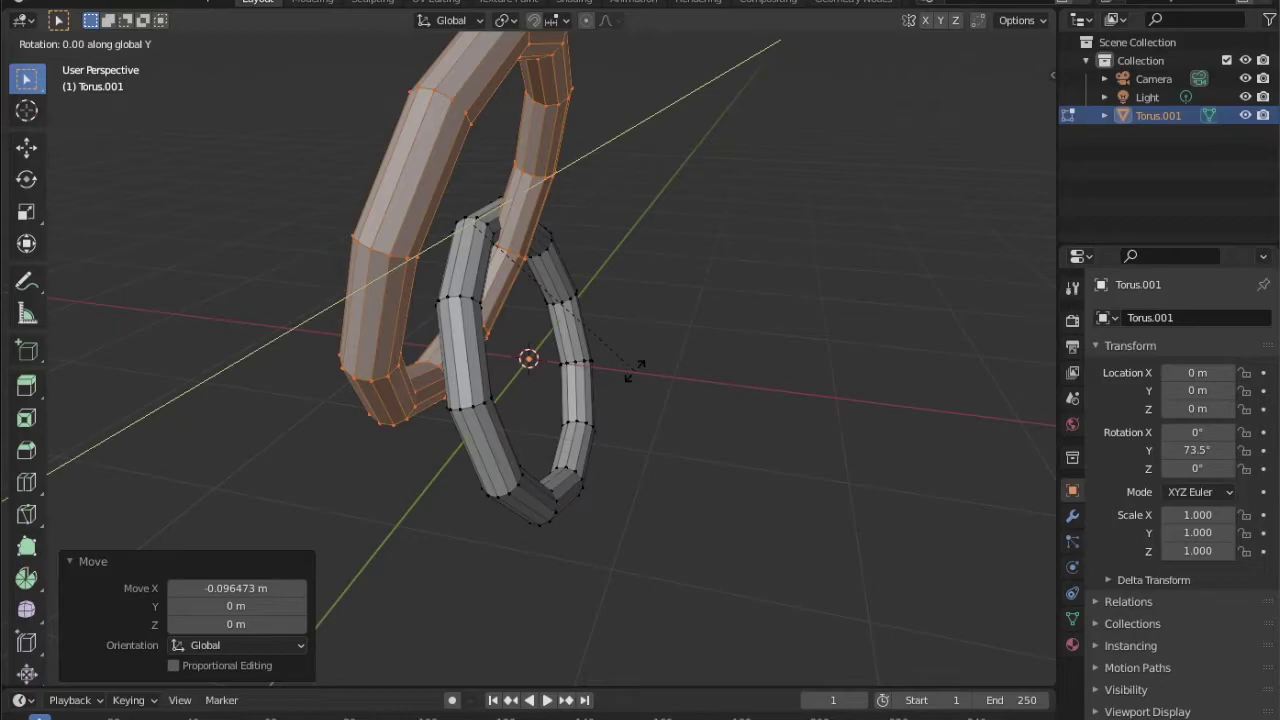
{"action": "left_click", "coordinate": [583, 375]}
{"action": "key", "text": "g"}
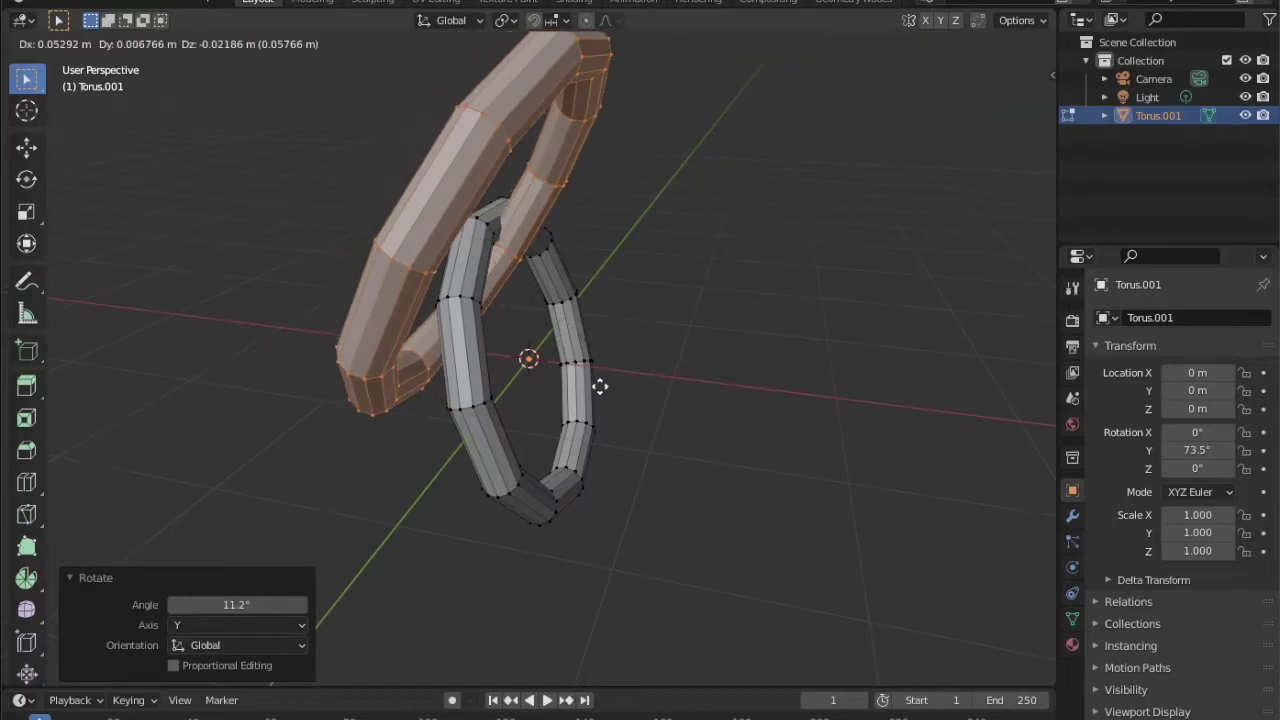
{"action": "left_click", "coordinate": [616, 402]}
{"action": "middle_click_drag", "start_coordinate": [616, 402], "coordinate": [616, 402]}
{"action": "key", "text": "Tab"}
{"action": "scroll", "coordinate": [829, 304], "scroll_direction": "down", "scroll_amount": 2}
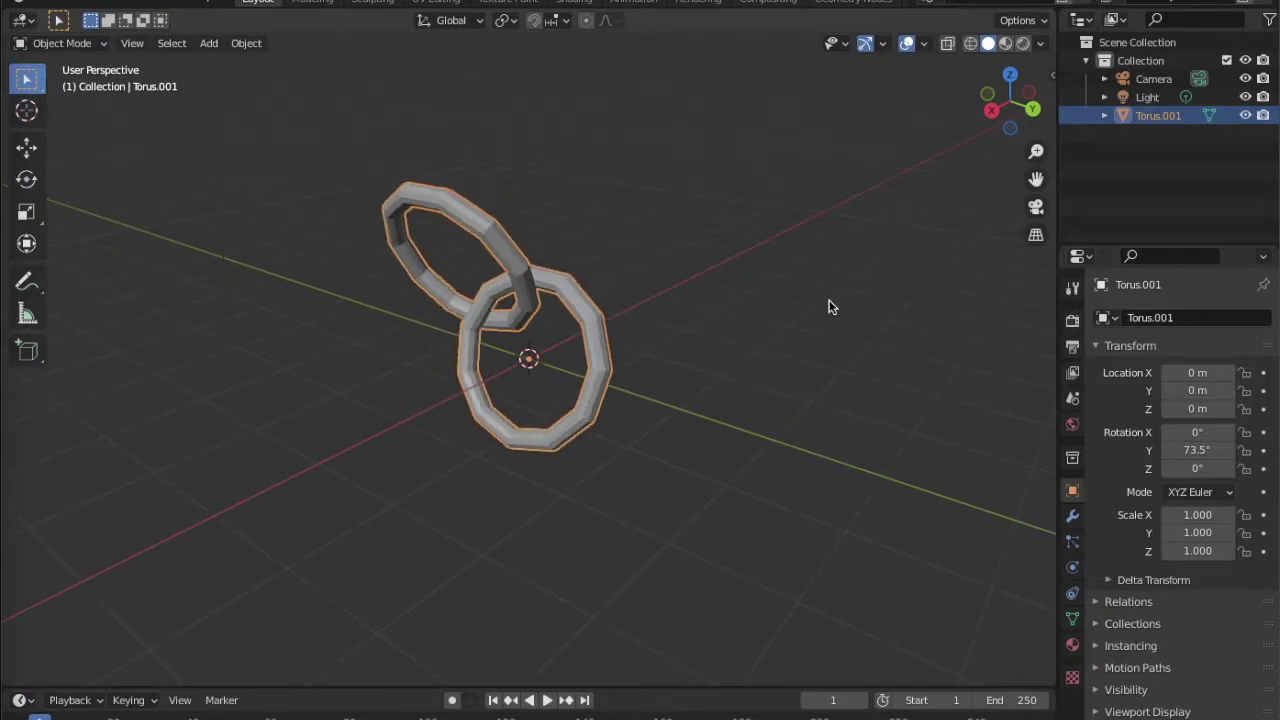
In the right orthographic view, apply all transforms to the linked rings object
{"action": "left_click", "coordinate": [995, 110]}
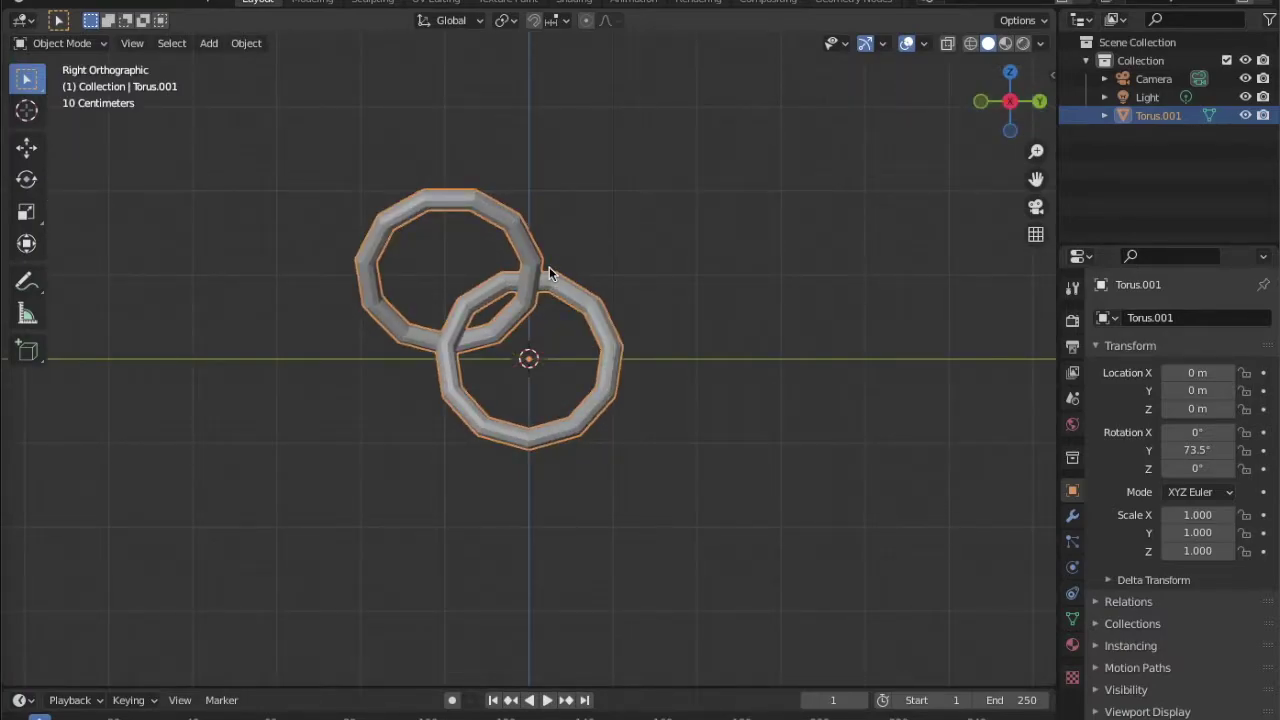
{"action": "key", "text": "shift+a"}
{"action": "key", "text": "Escape"}
{"action": "key", "text": "ctrl+a"}
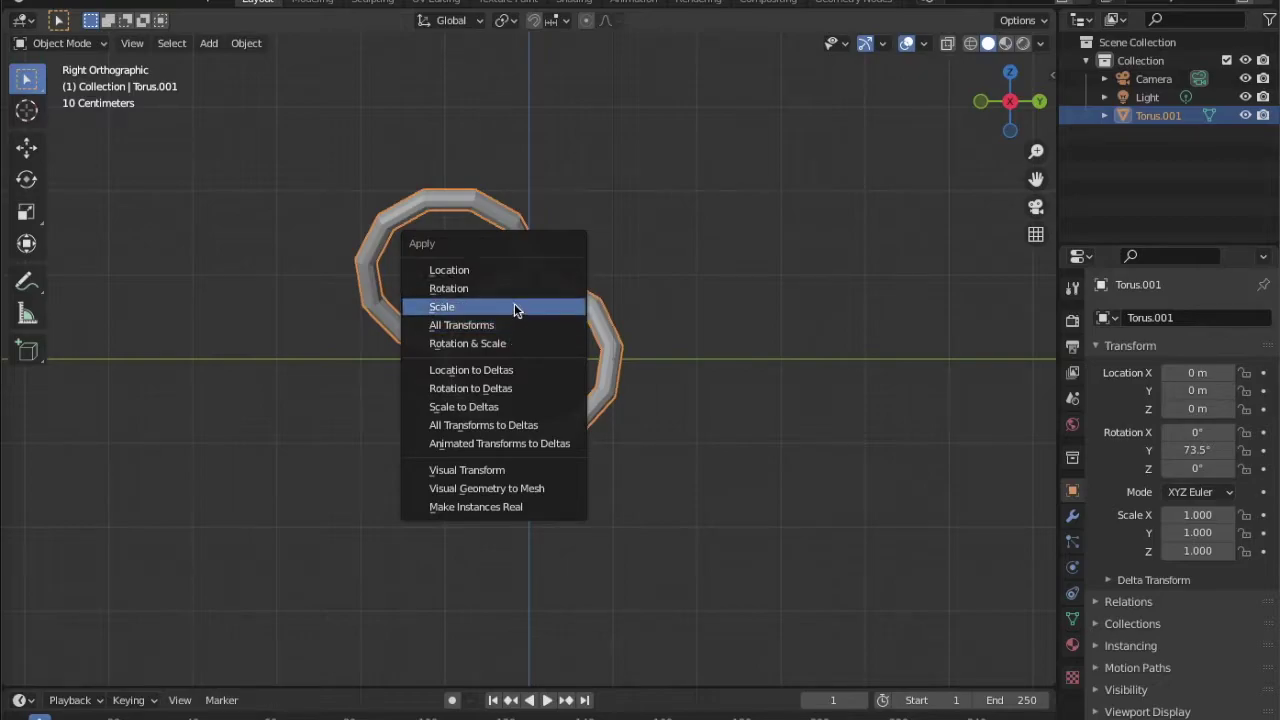
{"action": "left_click", "coordinate": [513, 328]}
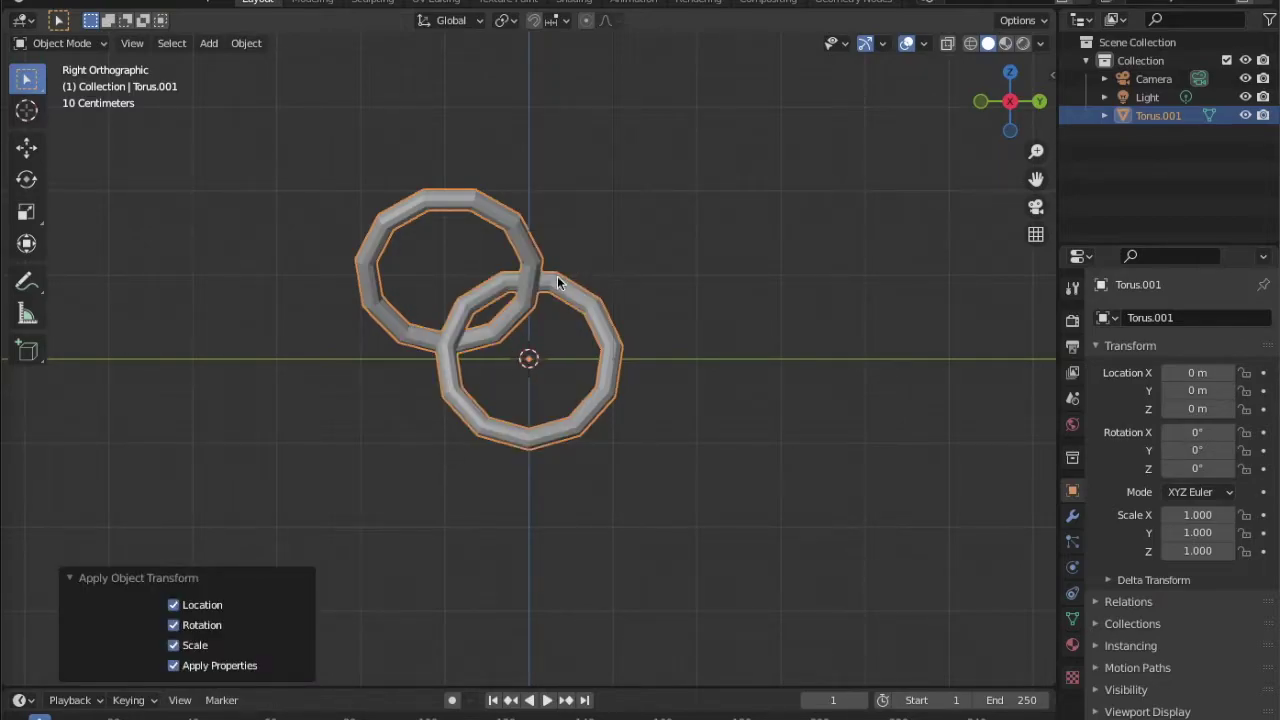
Add a cylinder mesh and set its depth to 6.42 m
{"action": "key", "text": "shift+a"}
{"action": "mouse_move", "coordinate": [566, 277]}
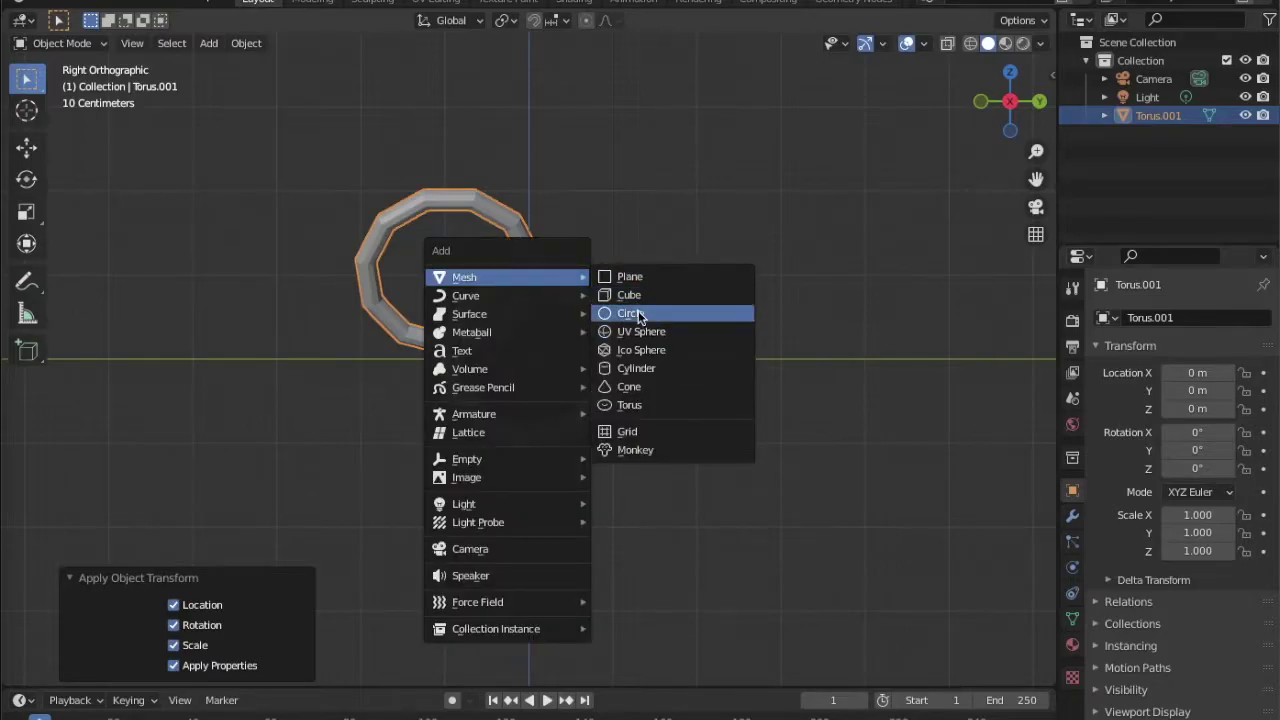
{"action": "left_click", "coordinate": [627, 368]}
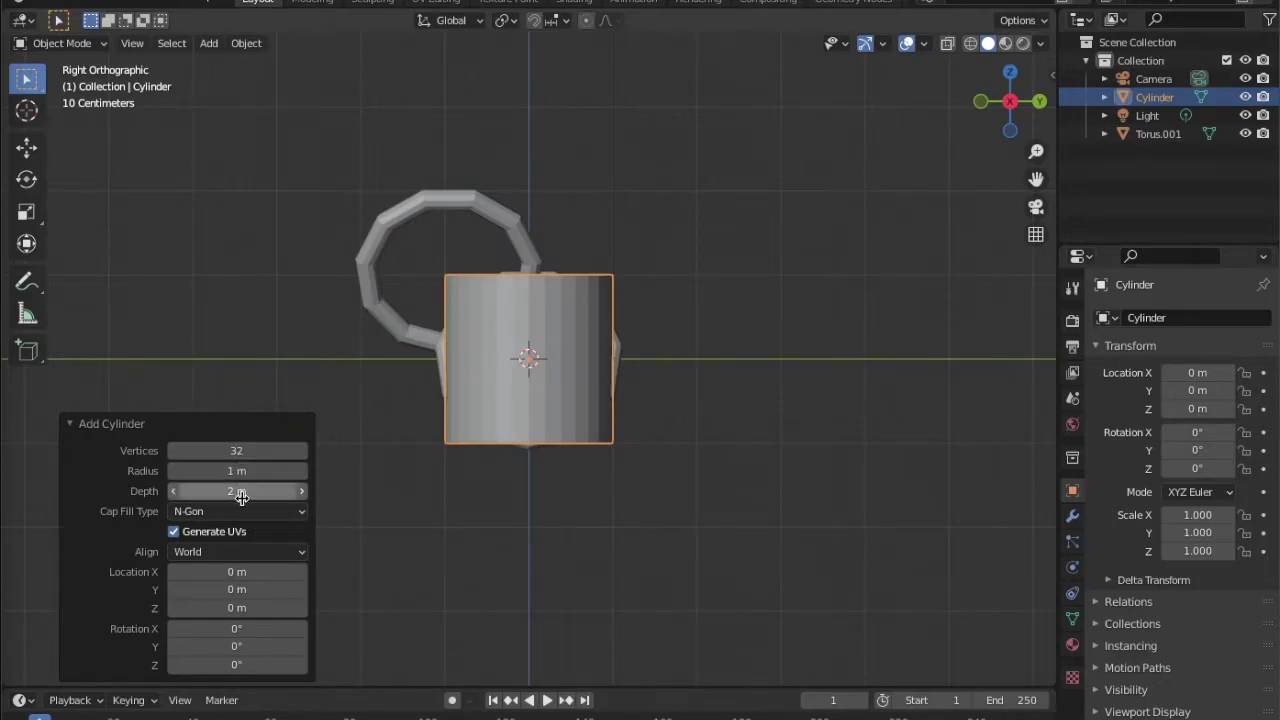
{"action": "left_click_drag", "start_coordinate": [248, 491], "coordinate": [770, 474]}
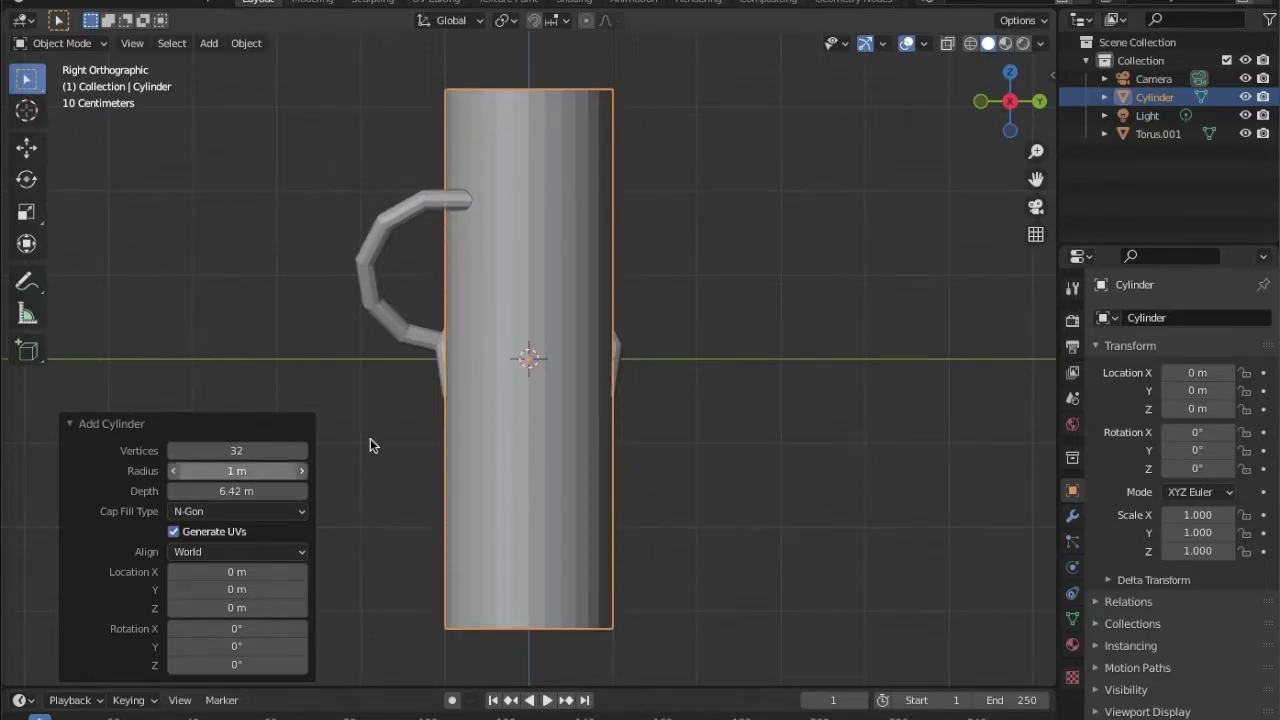
Add 33 horizontal loop cuts along the cylinder's height and return to Object Mode
{"action": "key", "text": "Tab"}
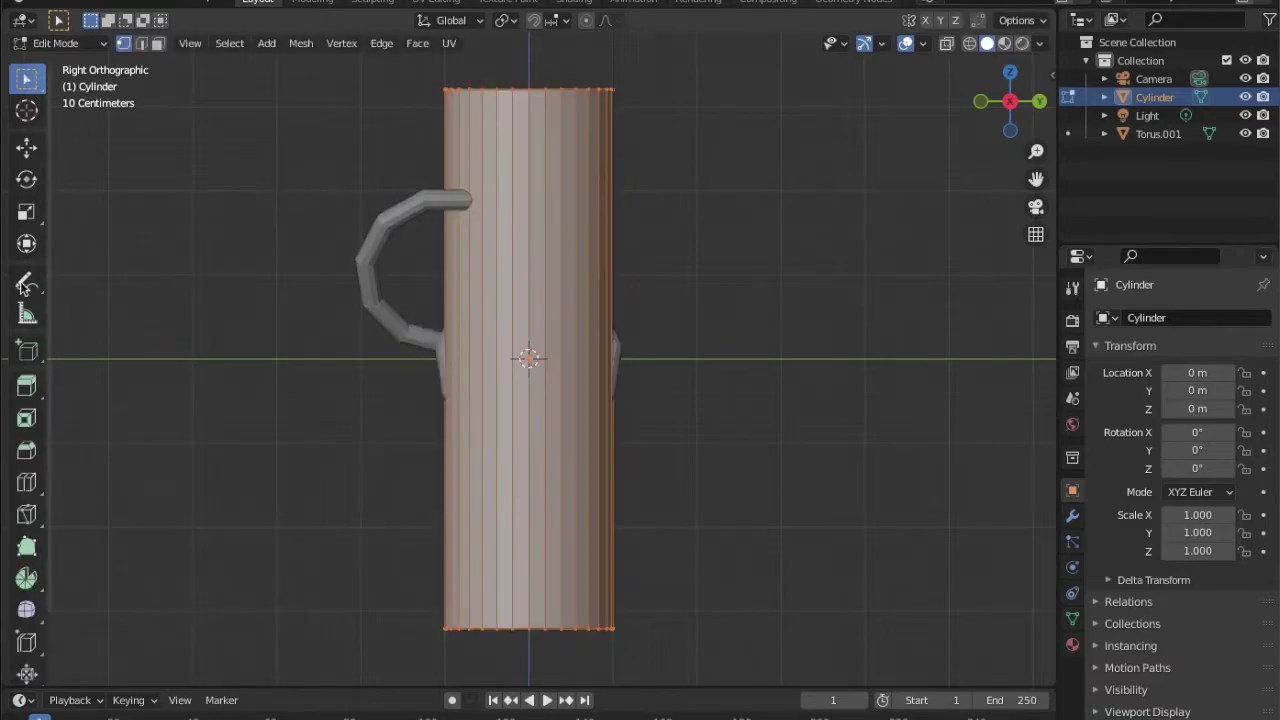
{"action": "left_click", "coordinate": [28, 484]}
{"action": "left_click", "coordinate": [580, 358]}
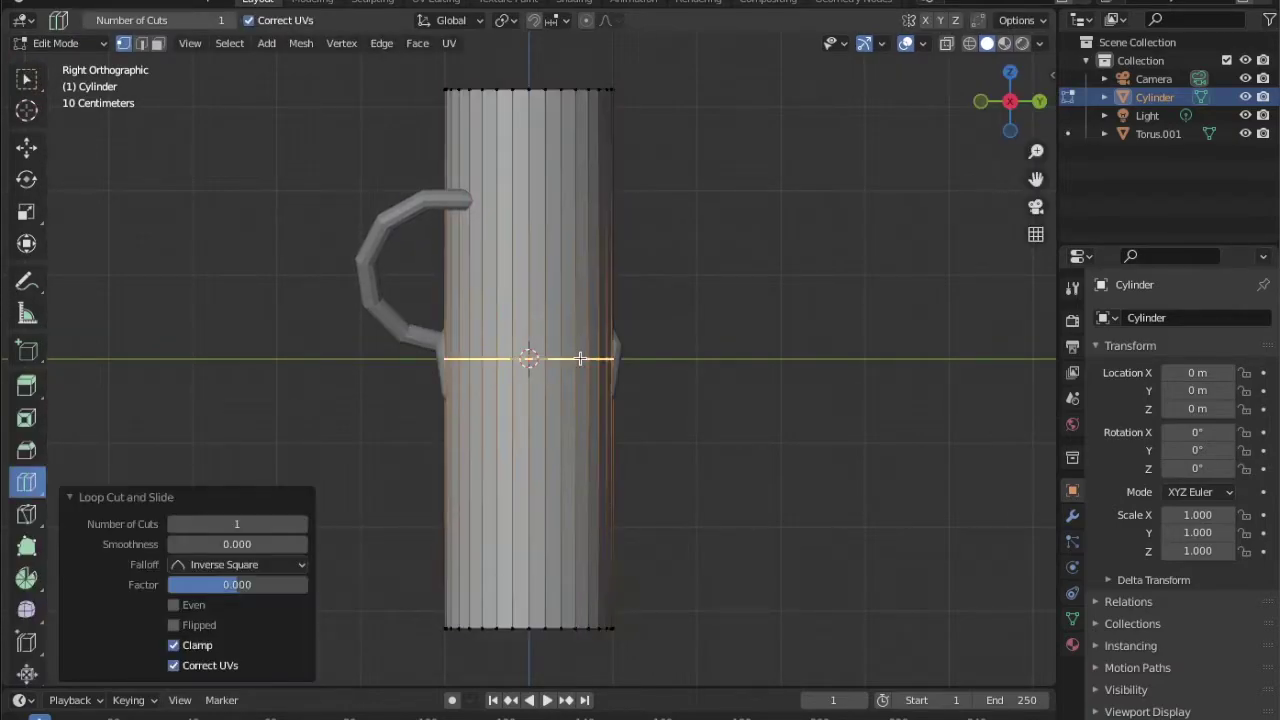
{"action": "left_click_drag", "start_coordinate": [302, 527], "coordinate": [371, 527]}
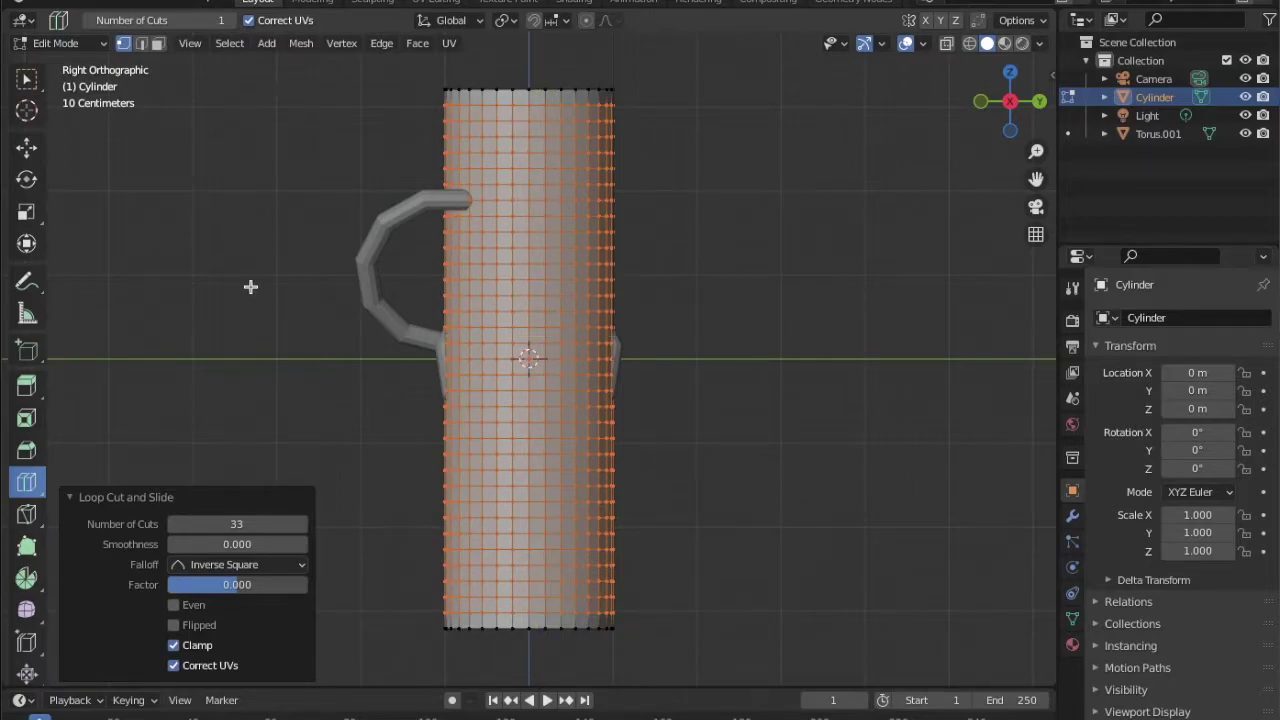
{"action": "key", "text": "Tab"}
{"action": "key", "text": "Tab"}
{"action": "key", "text": "Tab"}
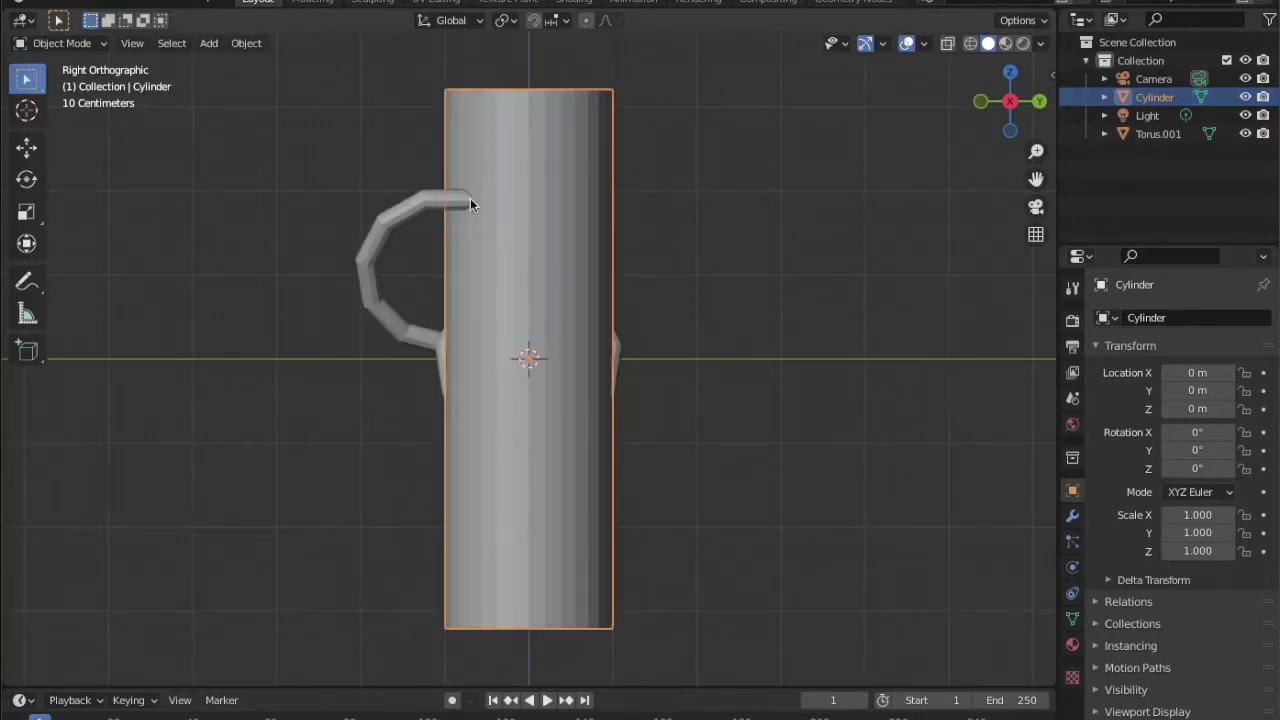
Show the viewport in wireframe and scale the linked rings down uniformly to 0.089
{"action": "left_click", "coordinate": [396, 221]}
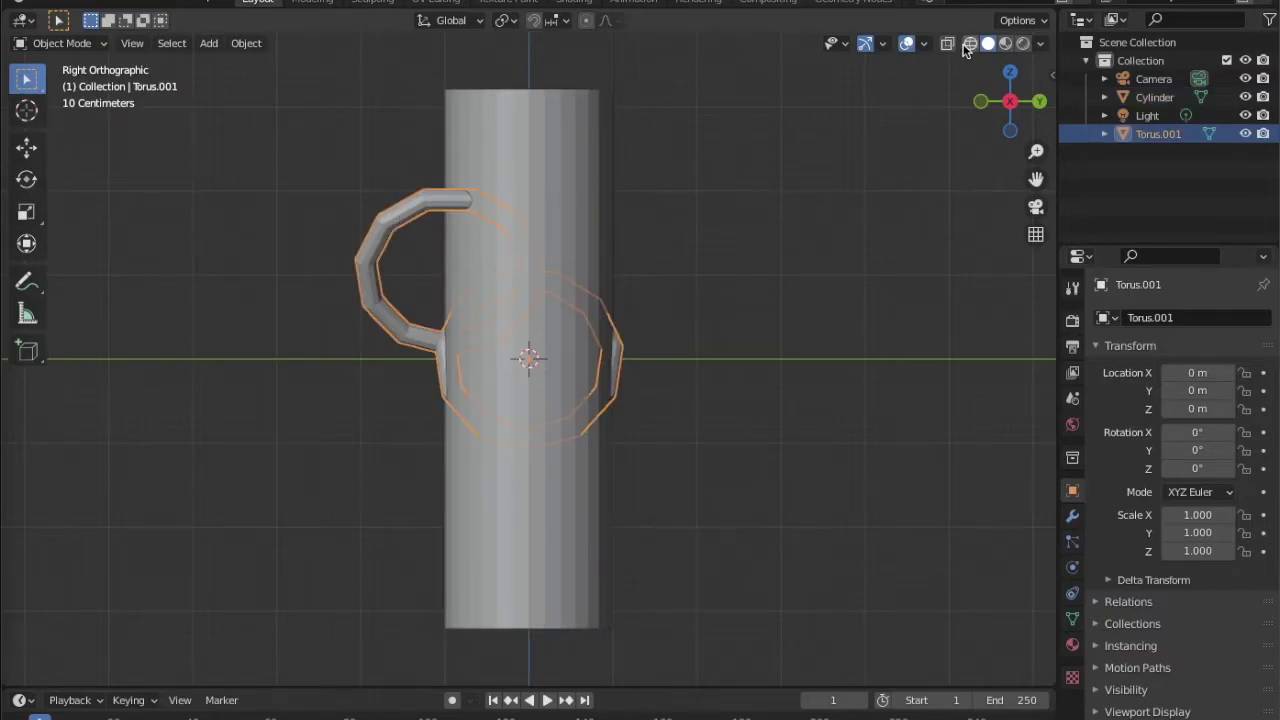
{"action": "left_click", "coordinate": [969, 45]}
{"action": "scroll", "coordinate": [688, 238], "scroll_direction": "up", "scroll_amount": 6}
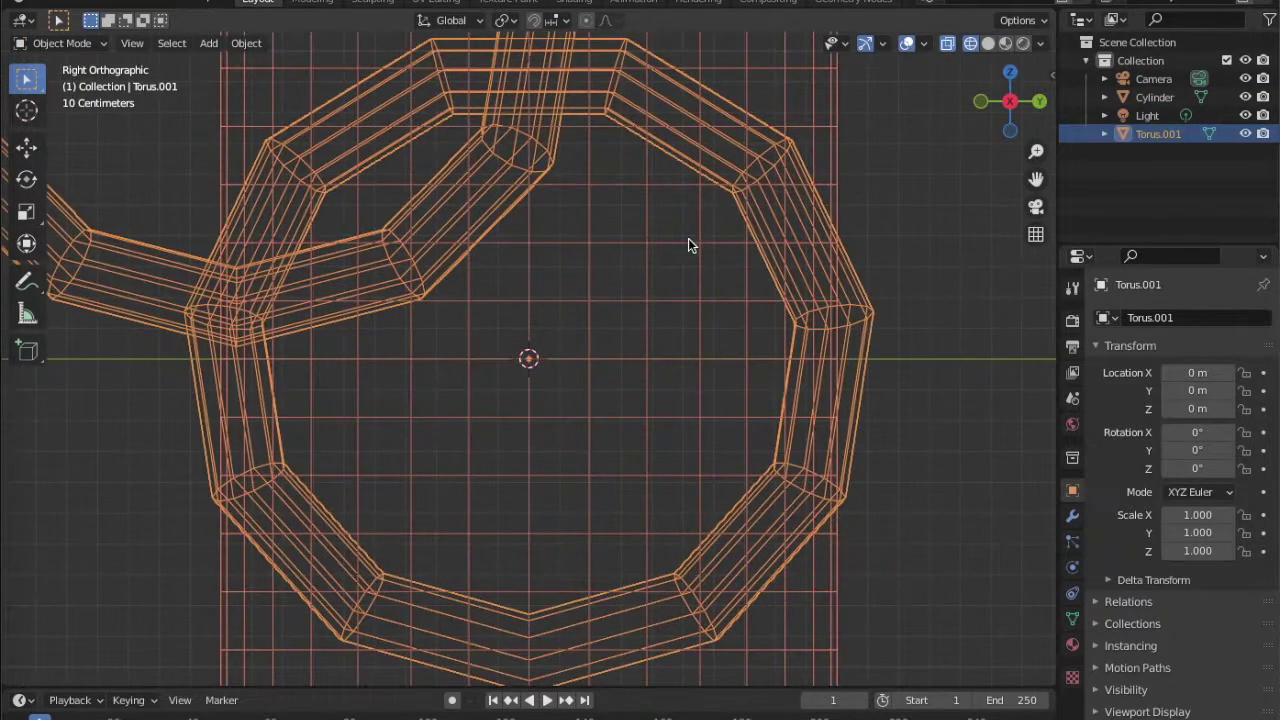
{"action": "key", "text": "s"}
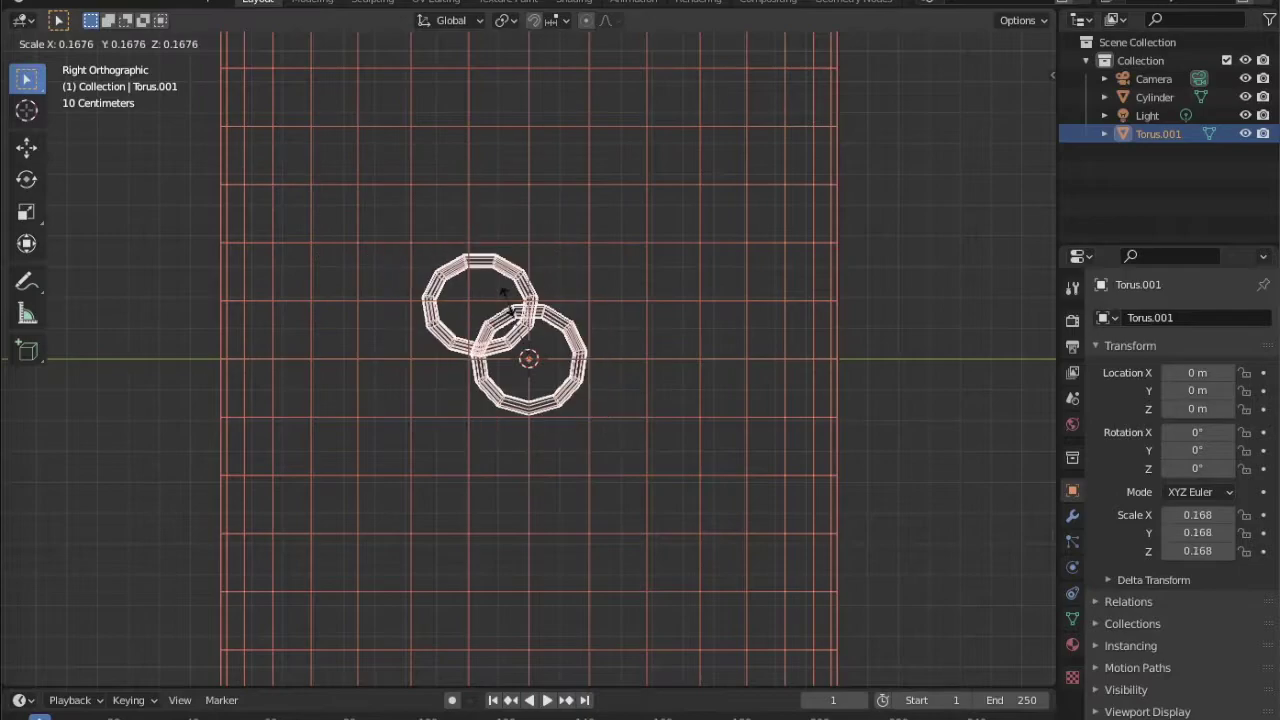
{"action": "left_click", "coordinate": [520, 320]}
Move the scaled rings about -0.101 m in Y and 0.098 m in Z
{"action": "key", "text": "g"}
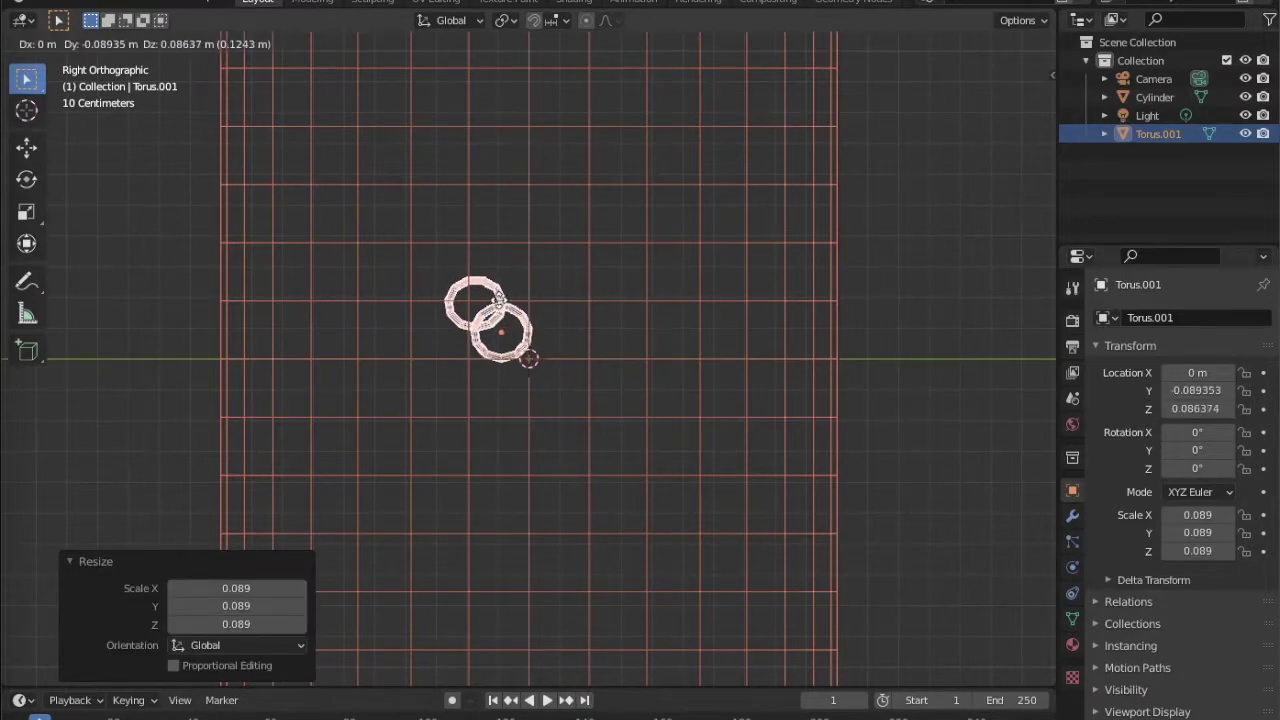
{"action": "left_click", "coordinate": [496, 303]}
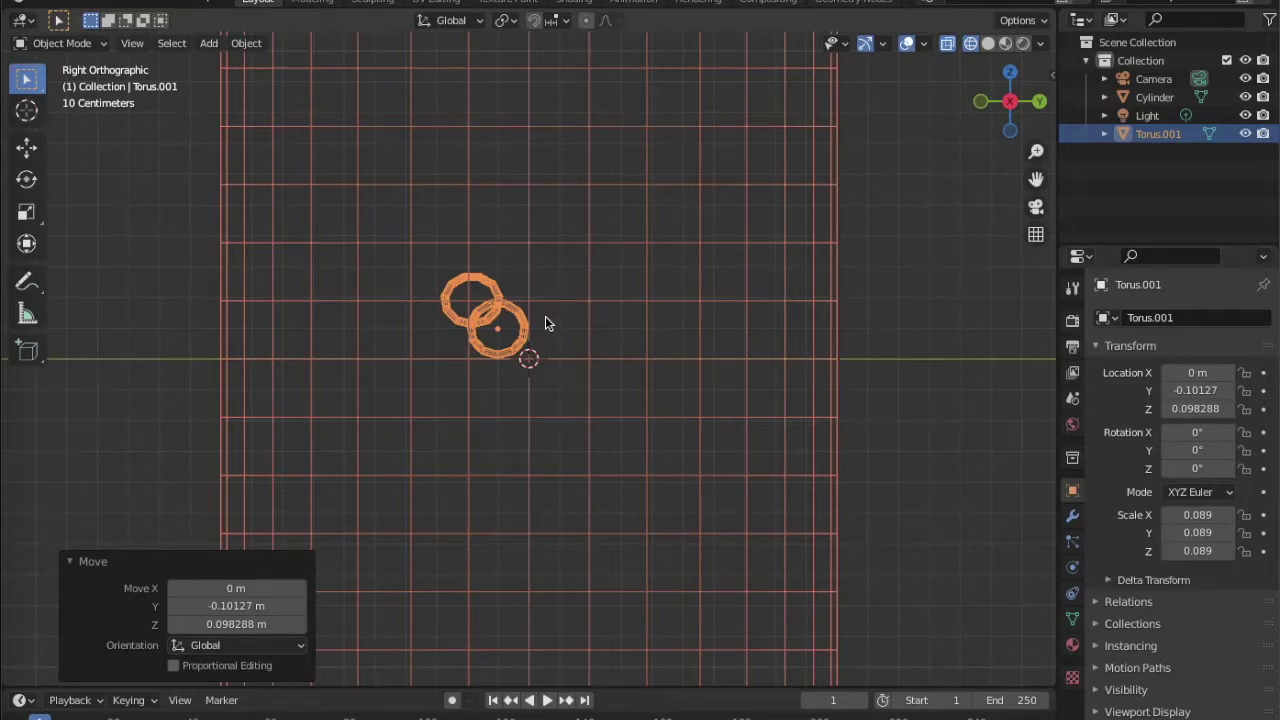
{"action": "scroll", "coordinate": [545, 316], "scroll_direction": "right", "scroll_amount": 10}
{"action": "scroll", "coordinate": [545, 316], "scroll_direction": "down", "scroll_amount": 6}
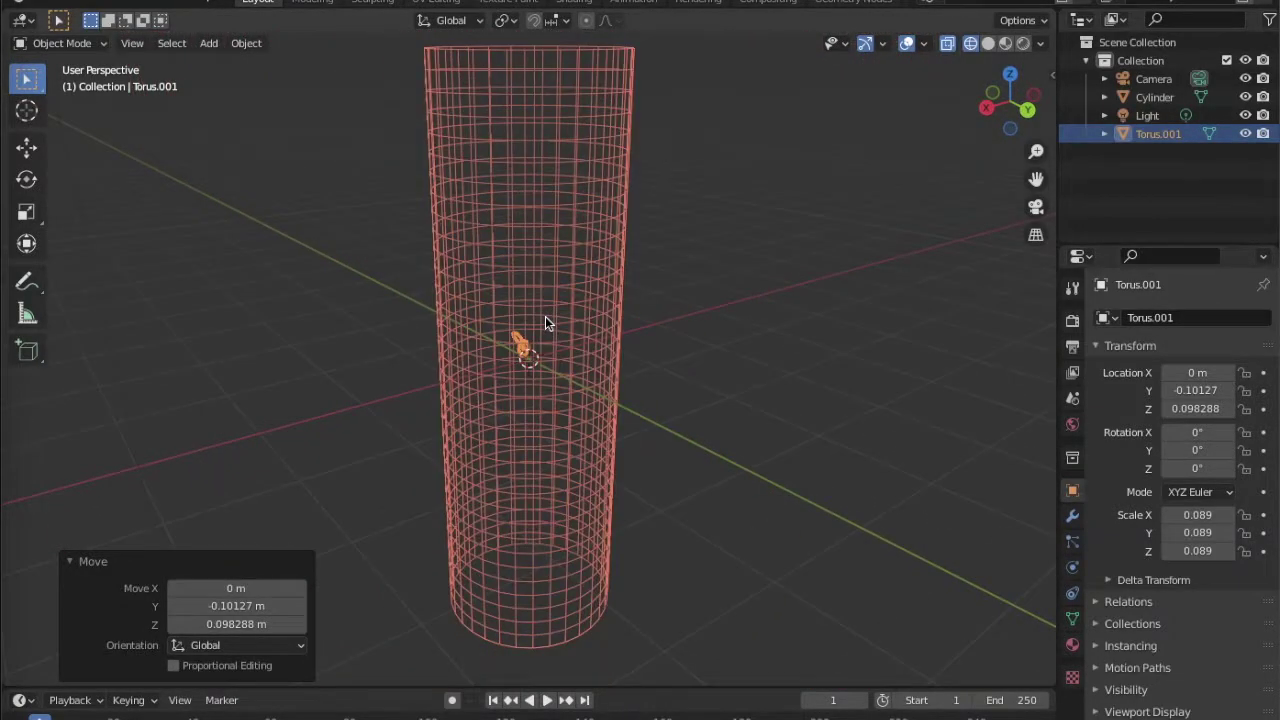
{"action": "scroll", "coordinate": [545, 316], "scroll_direction": "up", "scroll_amount": 5}
{"action": "scroll", "coordinate": [545, 316], "scroll_direction": "right", "scroll_amount": 6}
{"action": "scroll", "coordinate": [545, 316], "scroll_direction": "left", "scroll_amount": 12}
{"action": "scroll", "coordinate": [545, 316], "scroll_direction": "up", "scroll_amount": 1}
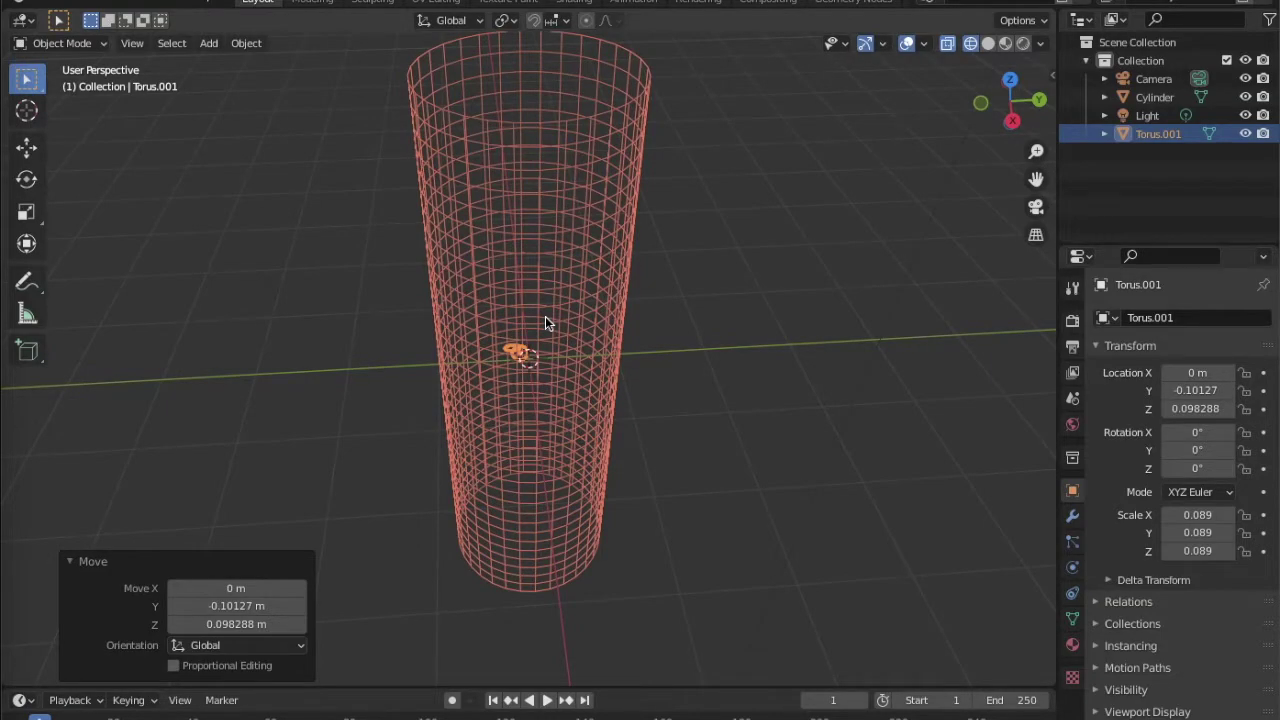
Clear the rings' location back to the world origin and return the viewport to solid shading
{"action": "key", "text": "alt+g"}
{"action": "scroll", "coordinate": [971, 320], "scroll_direction": "down", "scroll_amount": 5}
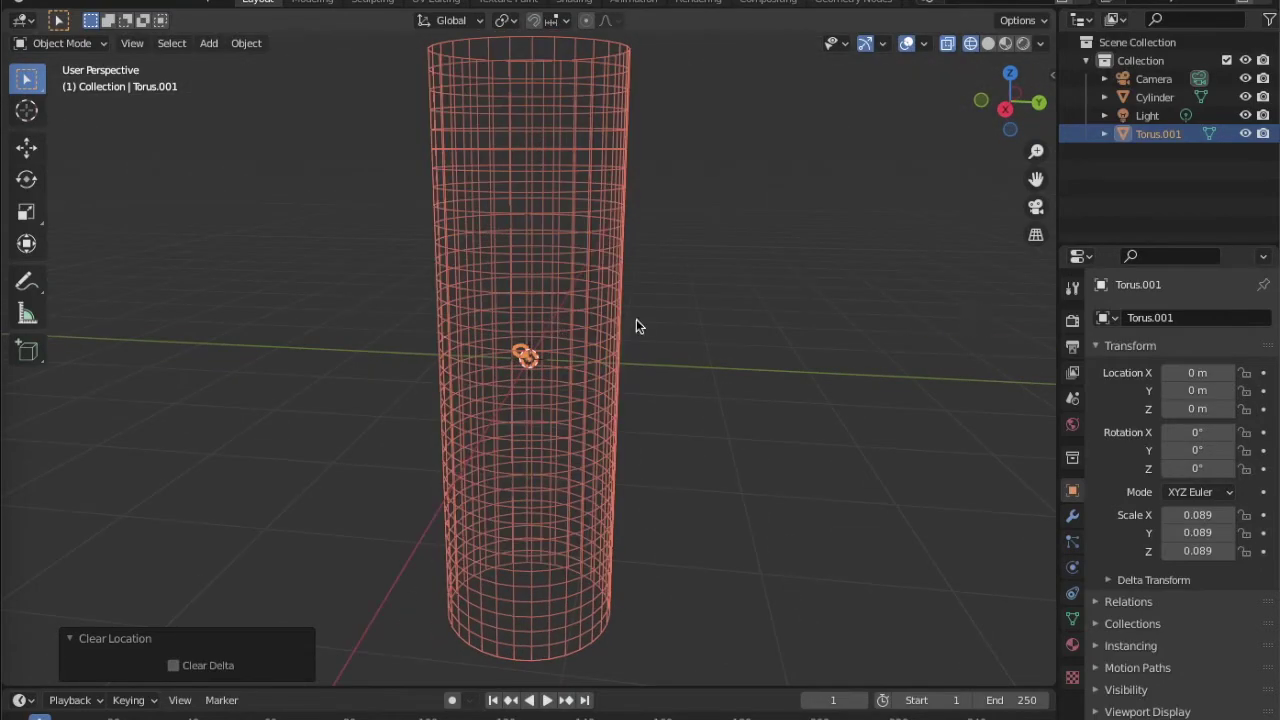
{"action": "key", "text": "shift+z"}
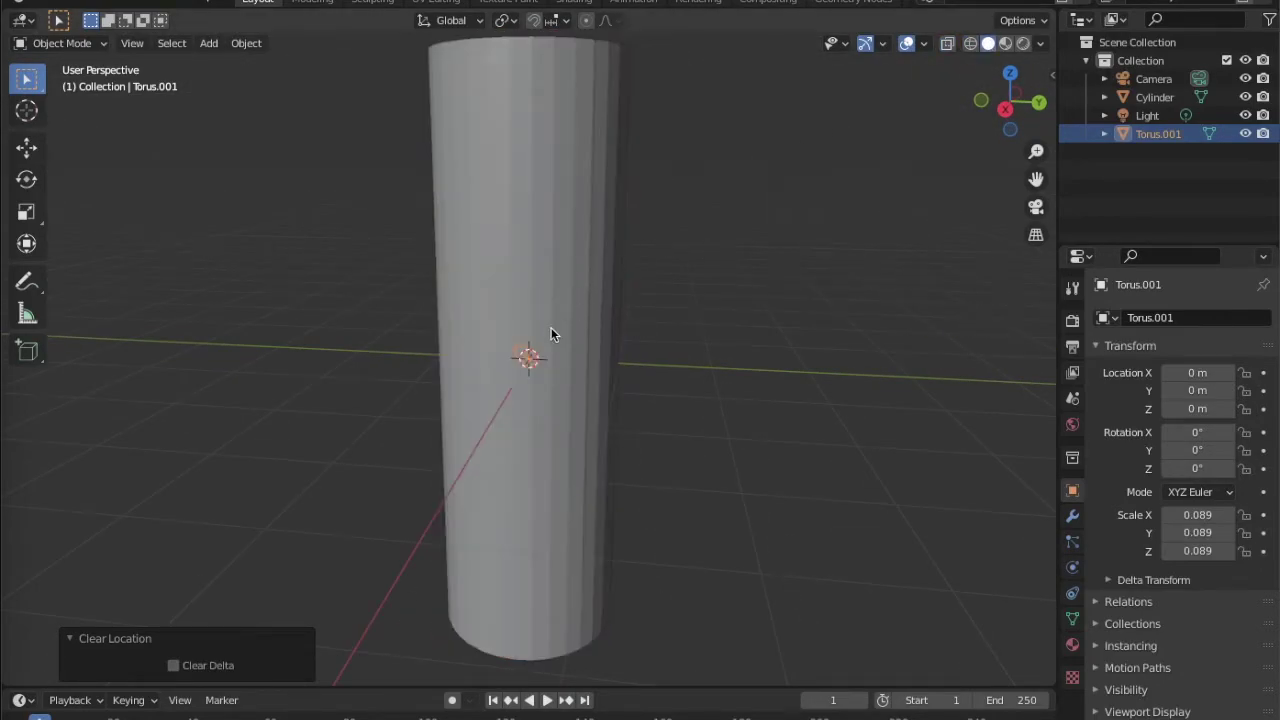
{"action": "scroll", "coordinate": [551, 328], "scroll_direction": "up", "scroll_amount": 10}
{"action": "scroll", "coordinate": [619, 263], "scroll_direction": "down", "scroll_amount": 4}
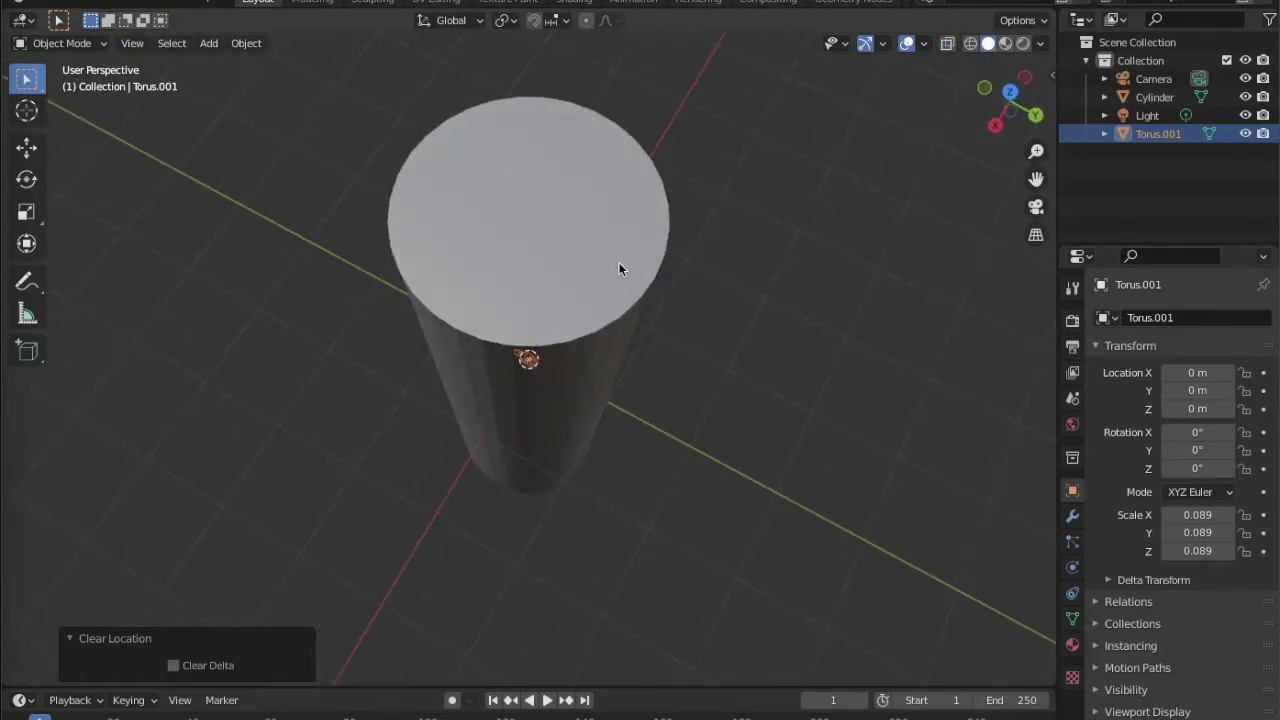
Delete the top and bottom cap faces of the cylinder and return to Object Mode
{"action": "left_click", "coordinate": [619, 268]}
{"action": "key", "text": "Tab"}
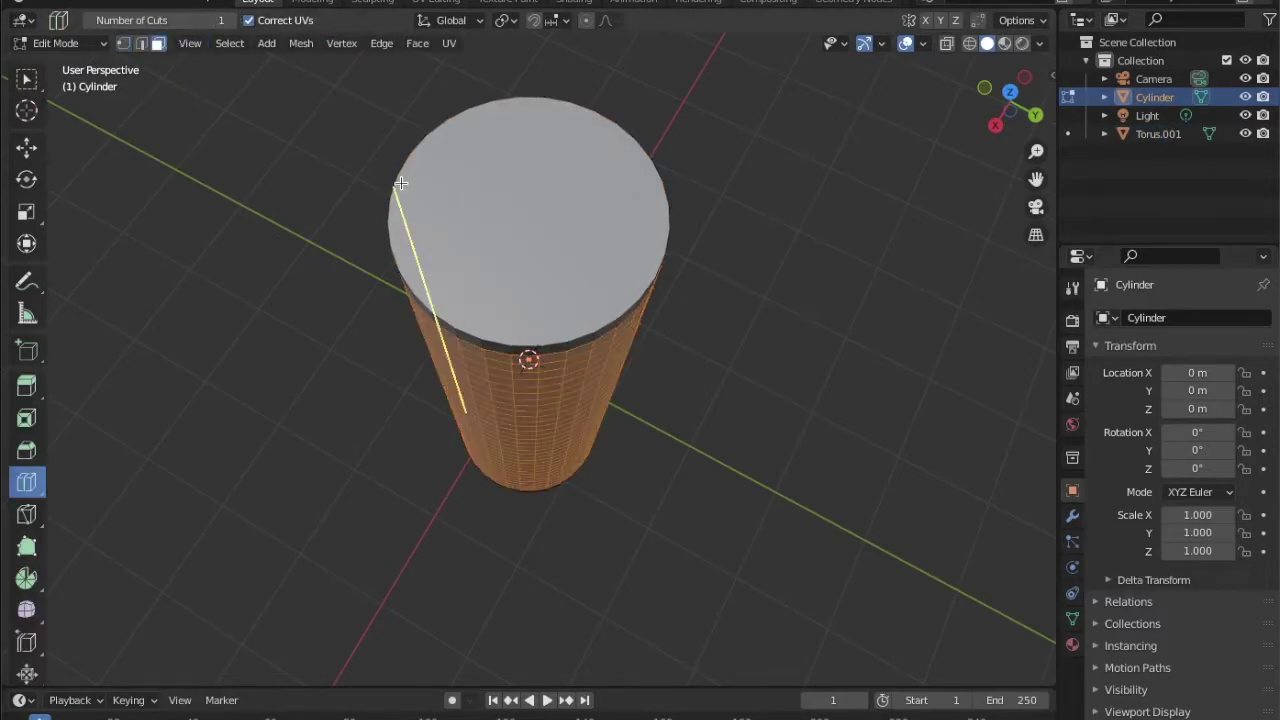
{"action": "left_click", "coordinate": [30, 84]}
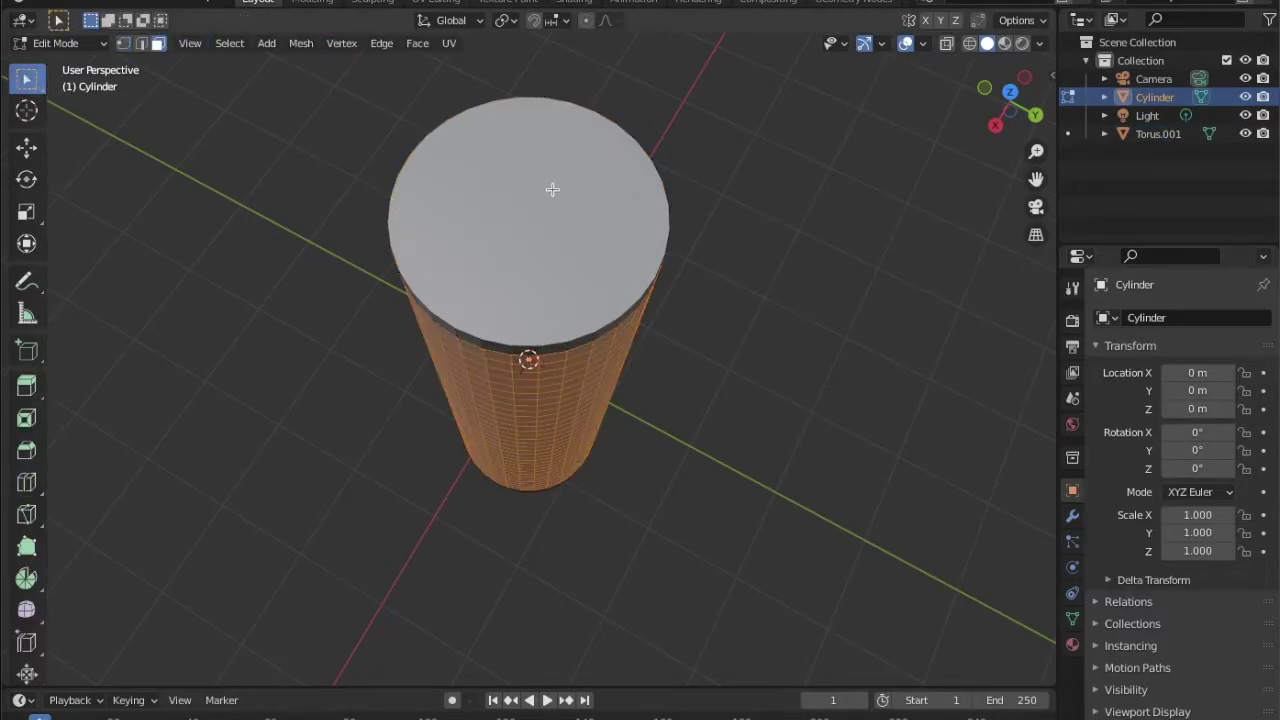
{"action": "left_click", "coordinate": [551, 196]}
{"action": "scroll", "coordinate": [551, 197], "scroll_direction": "up", "scroll_amount": 10}
{"action": "middle_click_drag", "start_coordinate": [550, 197], "coordinate": [562, 130]}
{"action": "left_click", "coordinate": [568, 78]}
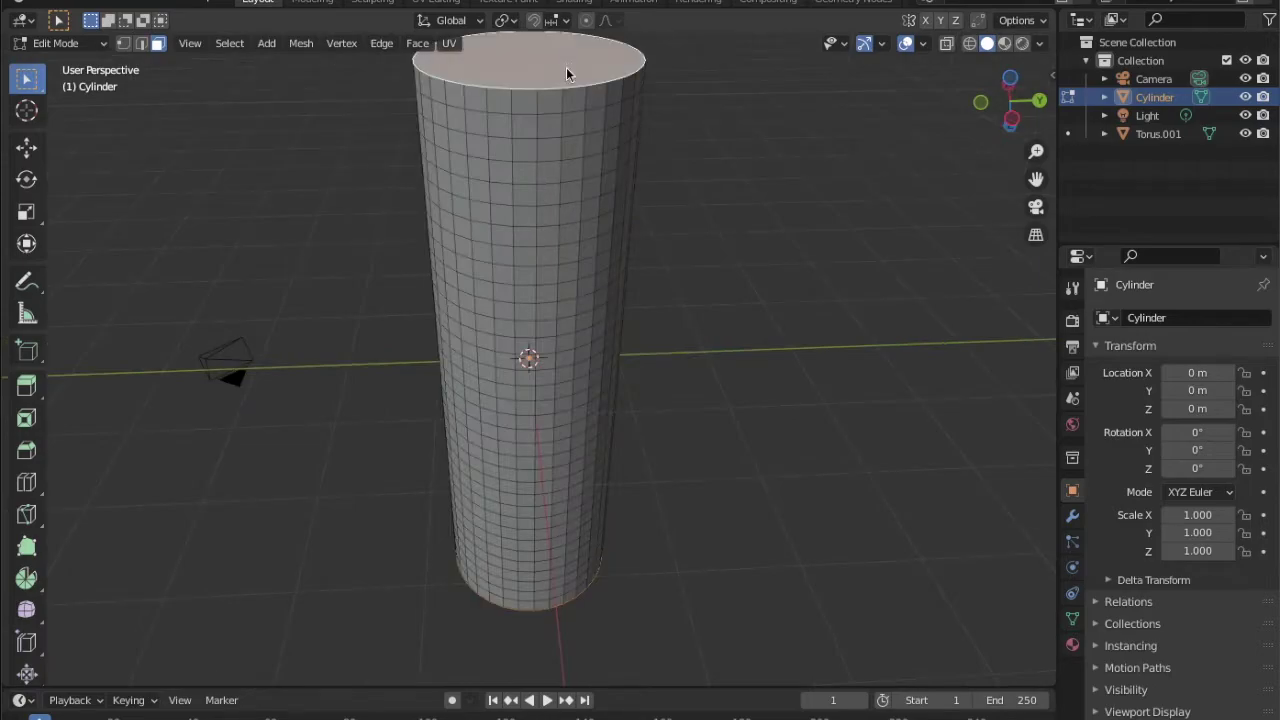
{"action": "key", "text": "x"}
{"action": "left_click", "coordinate": [548, 112]}
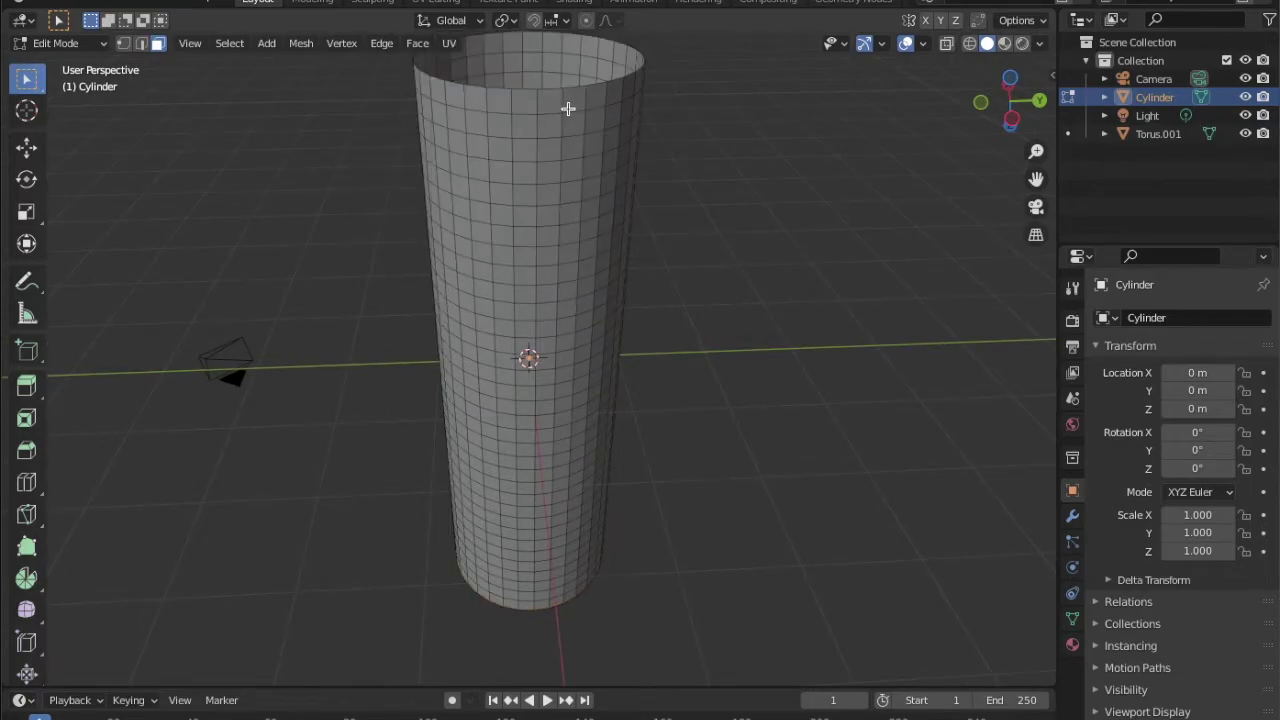
{"action": "middle_click_drag", "start_coordinate": [567, 108], "coordinate": [566, 114]}
{"action": "key", "text": "Tab"}
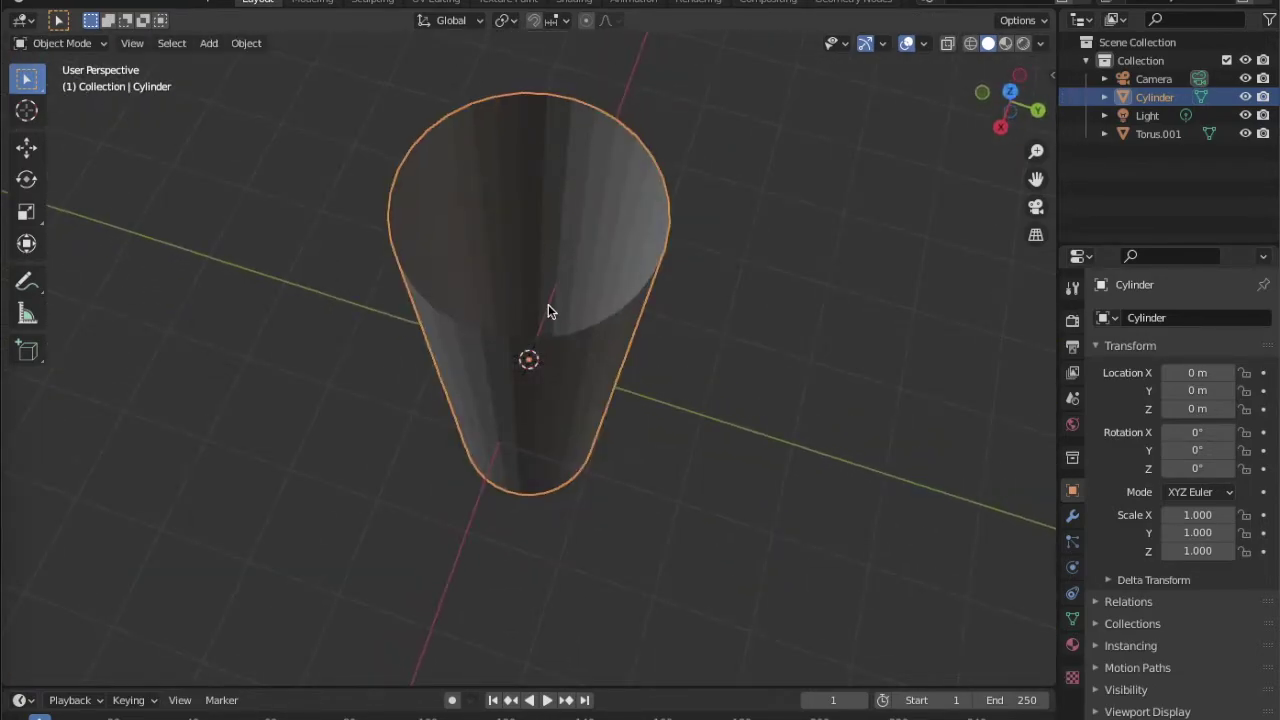
Parent the linked rings to the cylinder using the Object parent type
{"action": "middle_click_drag", "start_coordinate": [548, 310], "coordinate": [535, 352]}
{"action": "left_click", "coordinate": [521, 363]}
{"action": "left_click", "coordinate": [578, 263]}
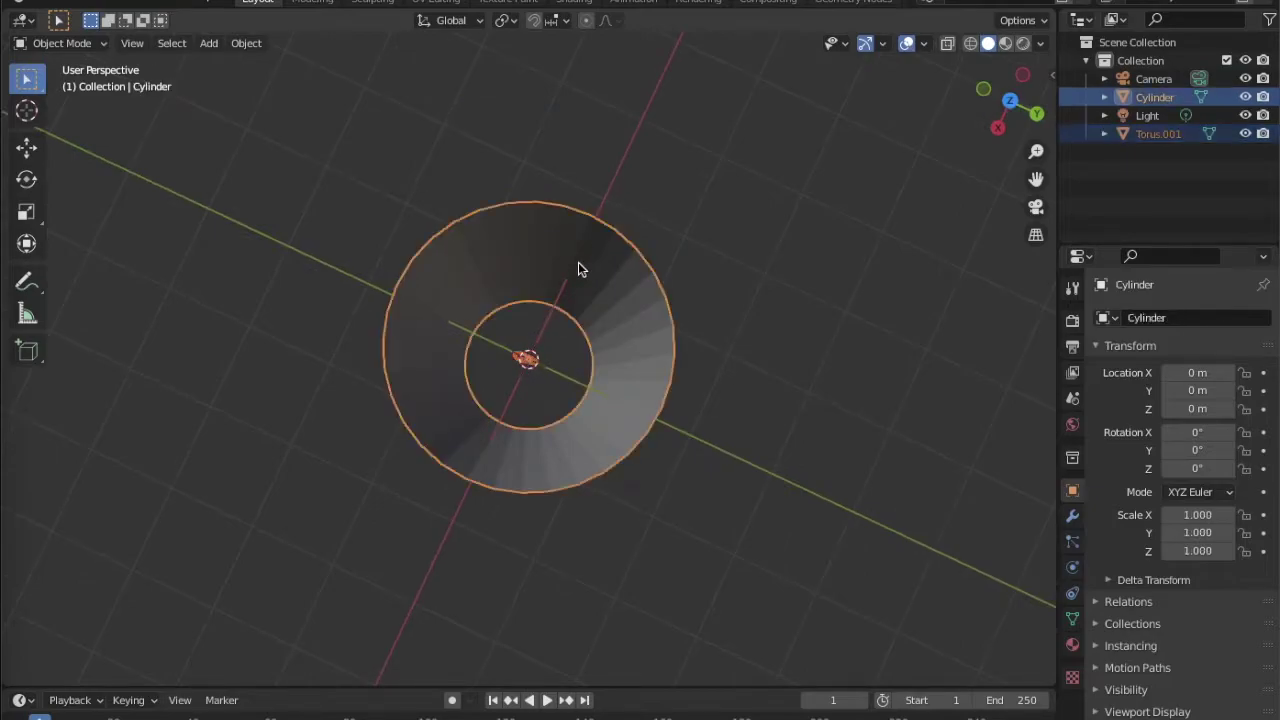
{"action": "middle_click_drag", "start_coordinate": [578, 263], "coordinate": [560, 385]}
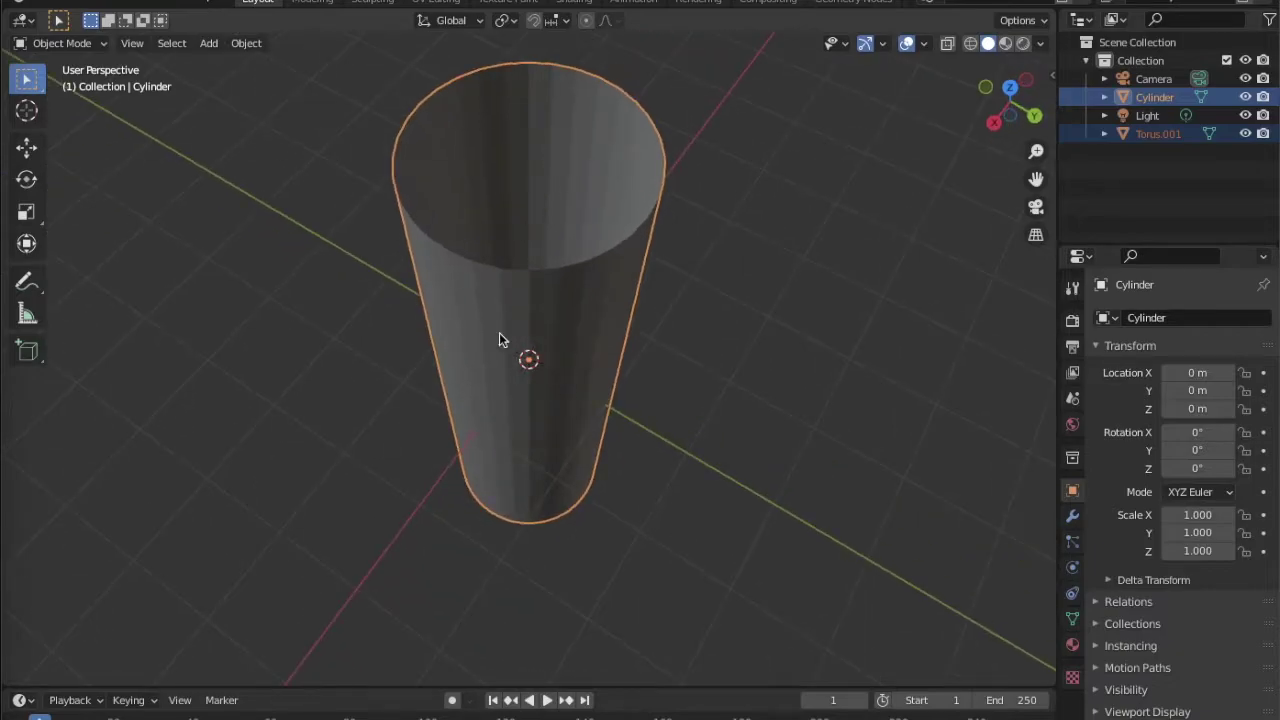
{"action": "middle_click_drag", "start_coordinate": [499, 333], "coordinate": [499, 333]}
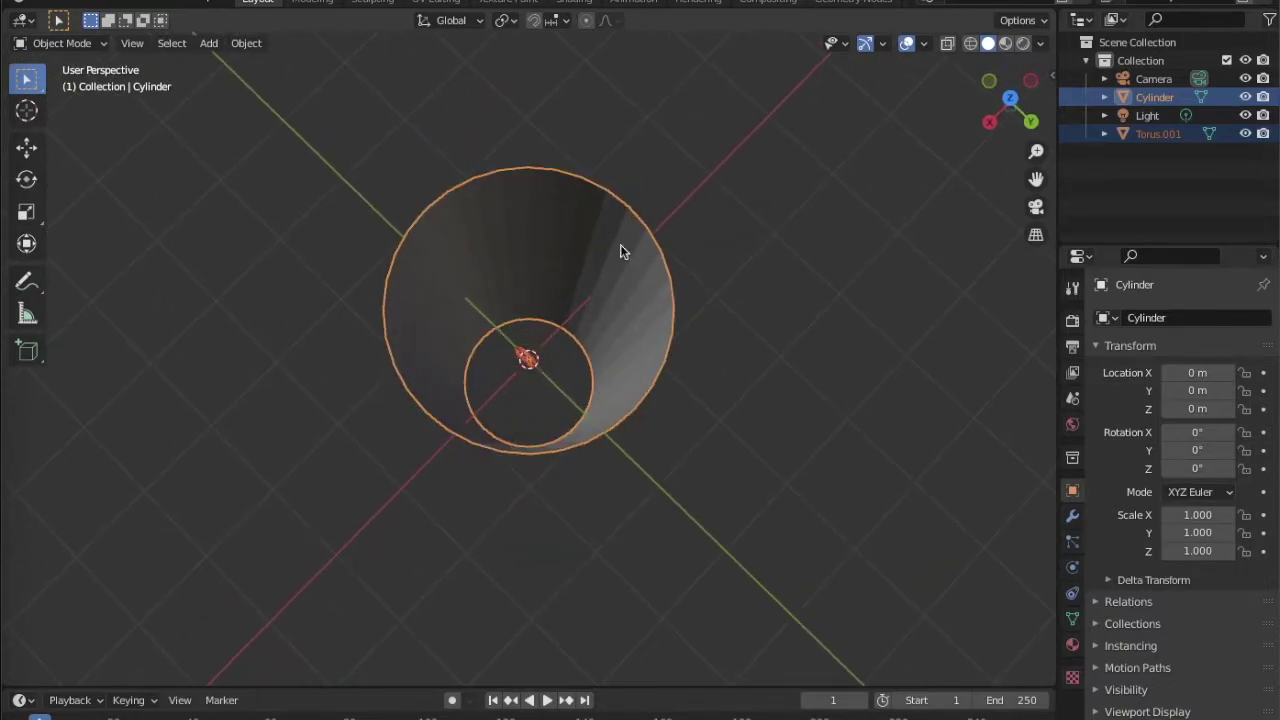
{"action": "middle_click_drag", "start_coordinate": [528, 358], "coordinate": [529, 357]}
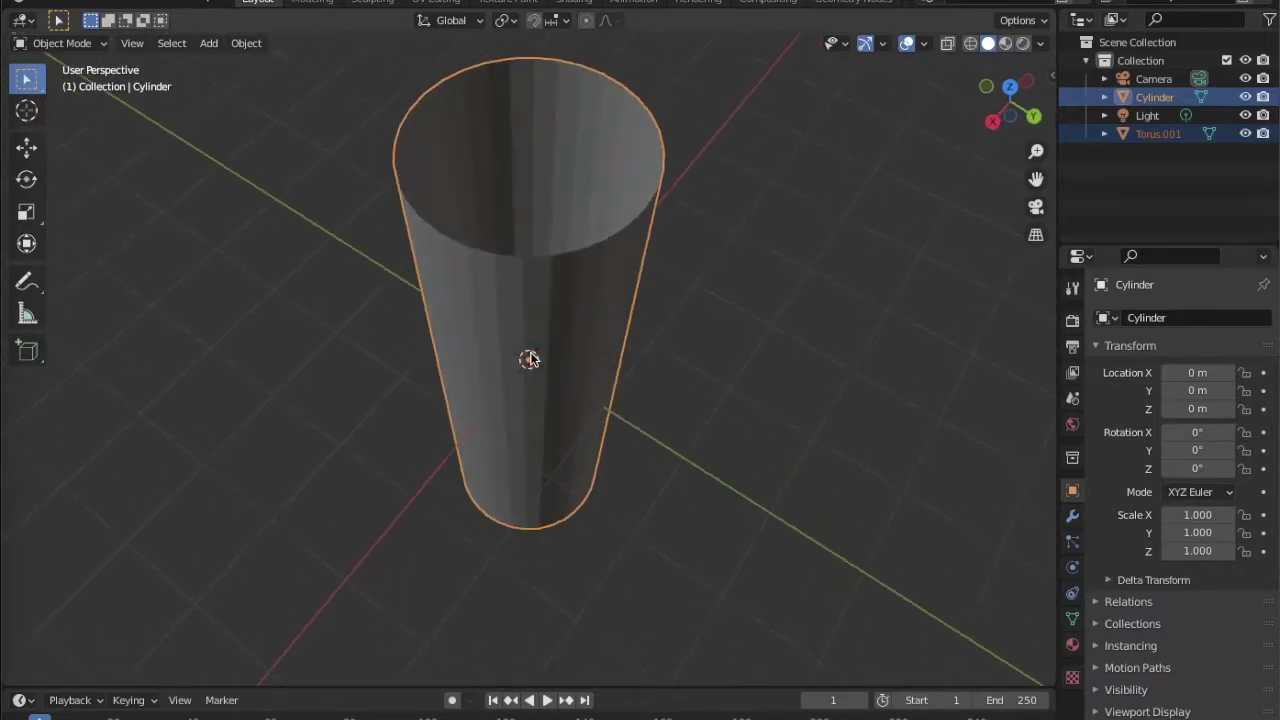
{"action": "key", "text": "super+p"}
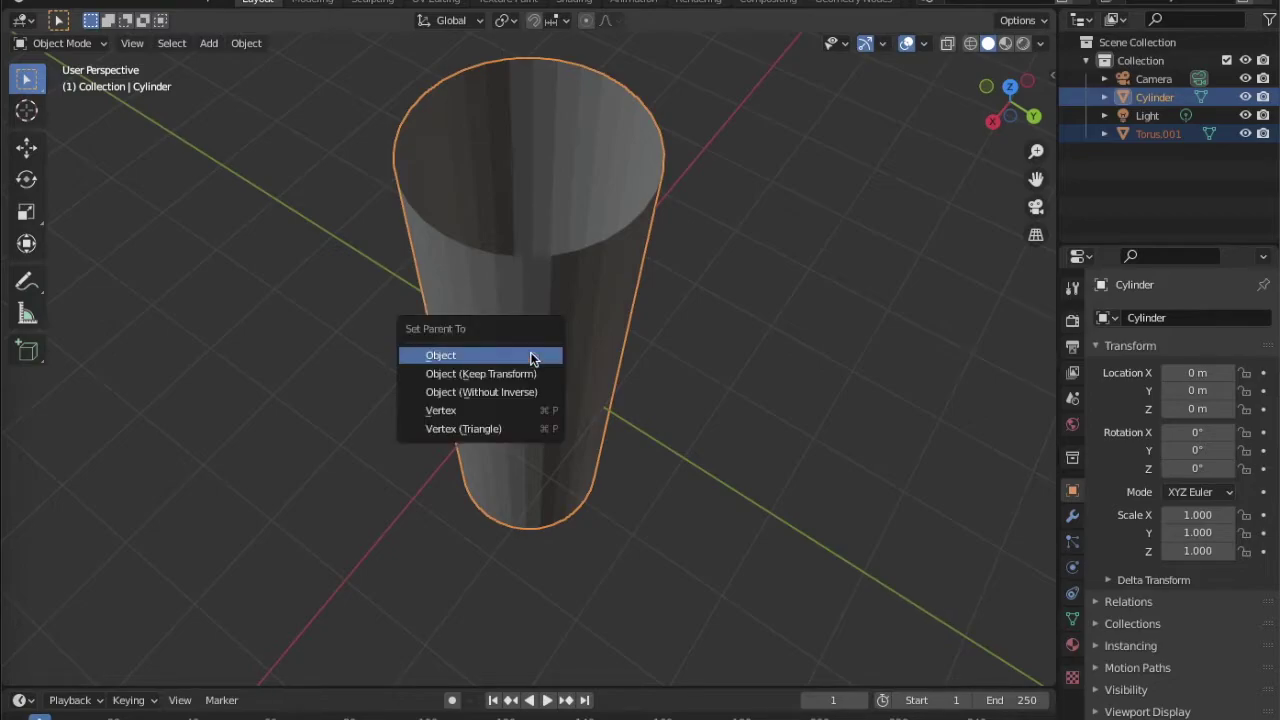
{"action": "left_click", "coordinate": [530, 358]}
Instance the rings on the cylinder's vertices, with alignment to the vertex normals enabled
{"action": "middle_click_drag", "start_coordinate": [646, 360], "coordinate": [641, 362]}
{"action": "left_click", "coordinate": [625, 296]}
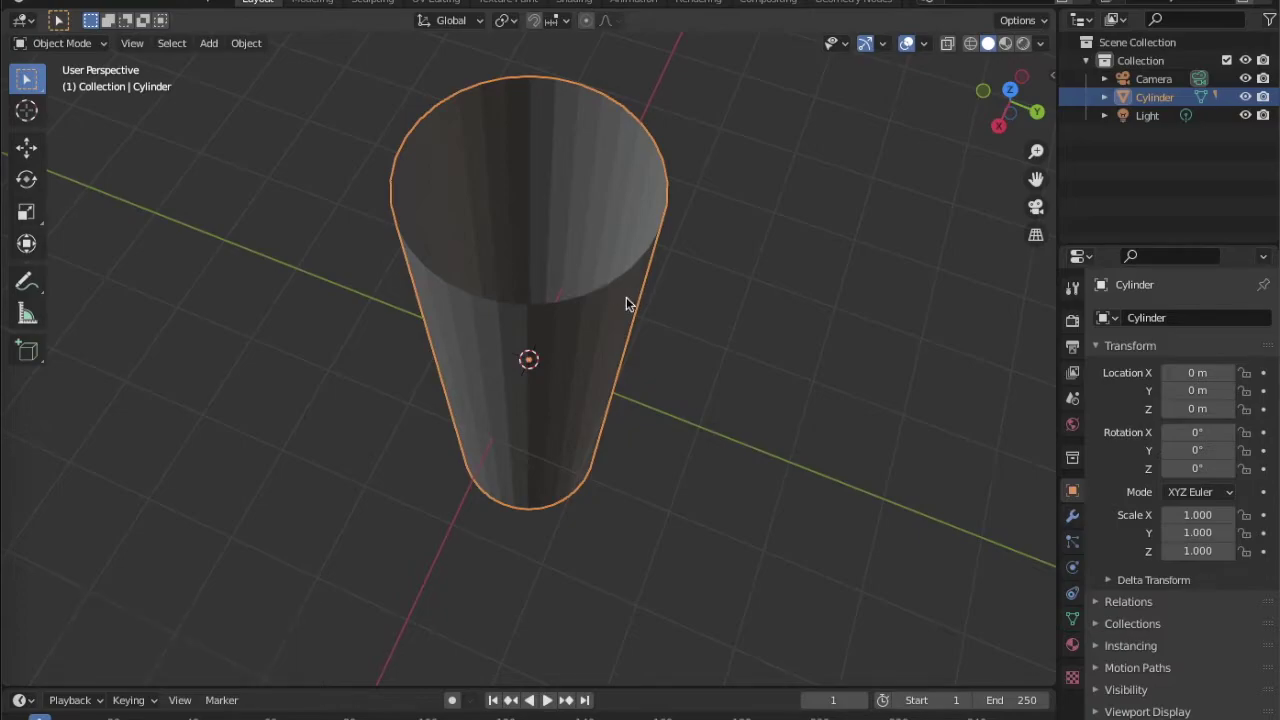
{"action": "left_click", "coordinate": [1073, 620]}
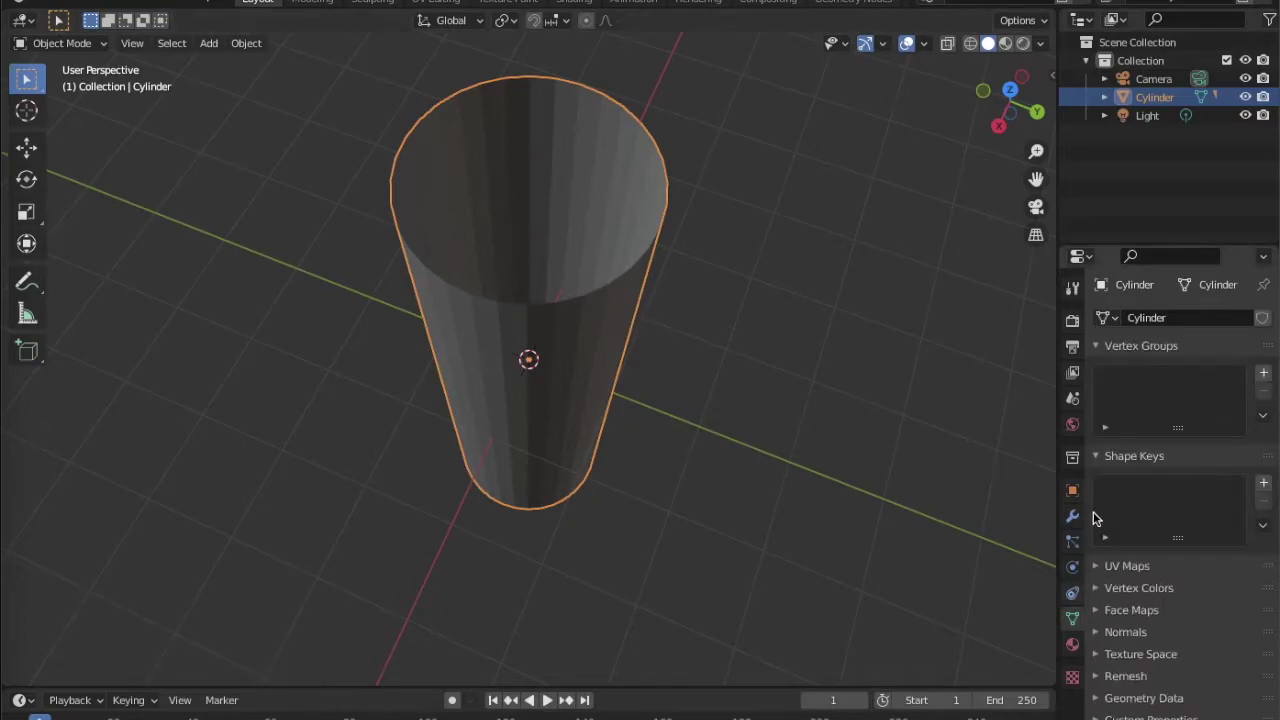
{"action": "left_click", "coordinate": [1073, 491]}
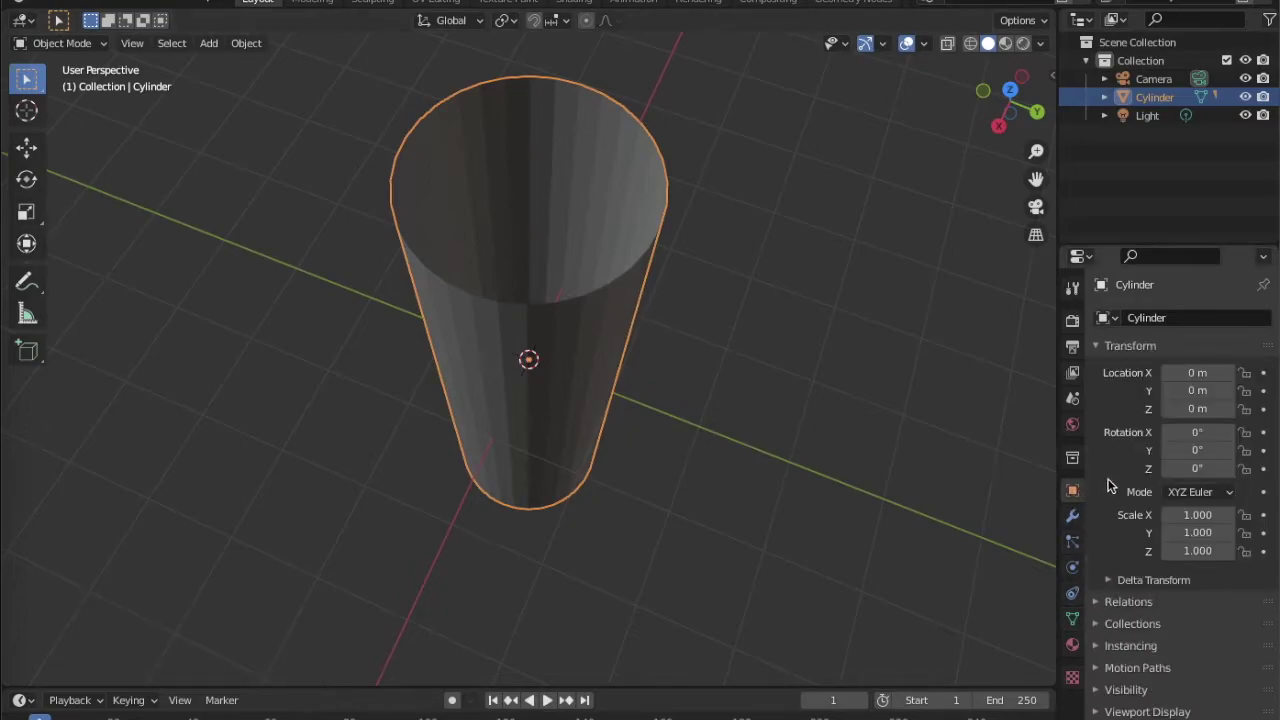
{"action": "scroll", "coordinate": [1097, 630], "scroll_direction": "down", "scroll_amount": 1}
{"action": "left_click", "coordinate": [1099, 623]}
{"action": "scroll", "coordinate": [1150, 628], "scroll_direction": "down", "scroll_amount": 1}
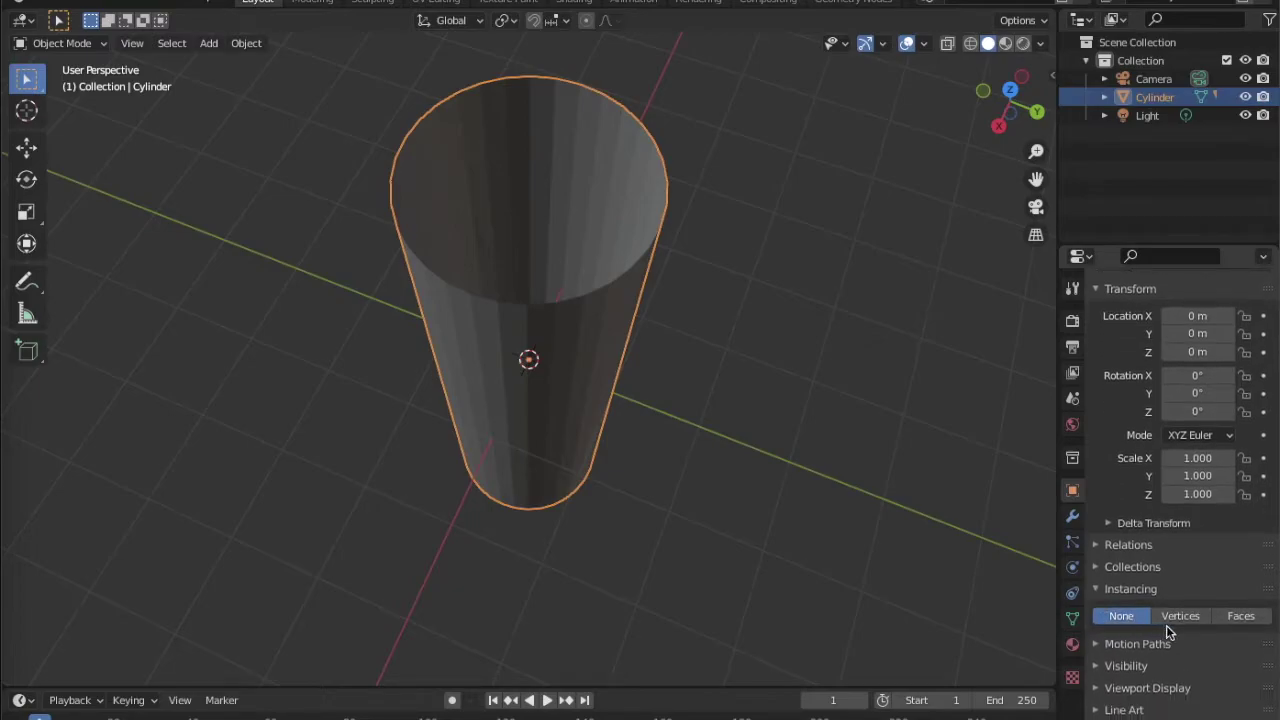
{"action": "left_click", "coordinate": [1185, 617]}
{"action": "middle_click_drag", "start_coordinate": [886, 435], "coordinate": [851, 453]}
{"action": "left_click", "coordinate": [1167, 638]}
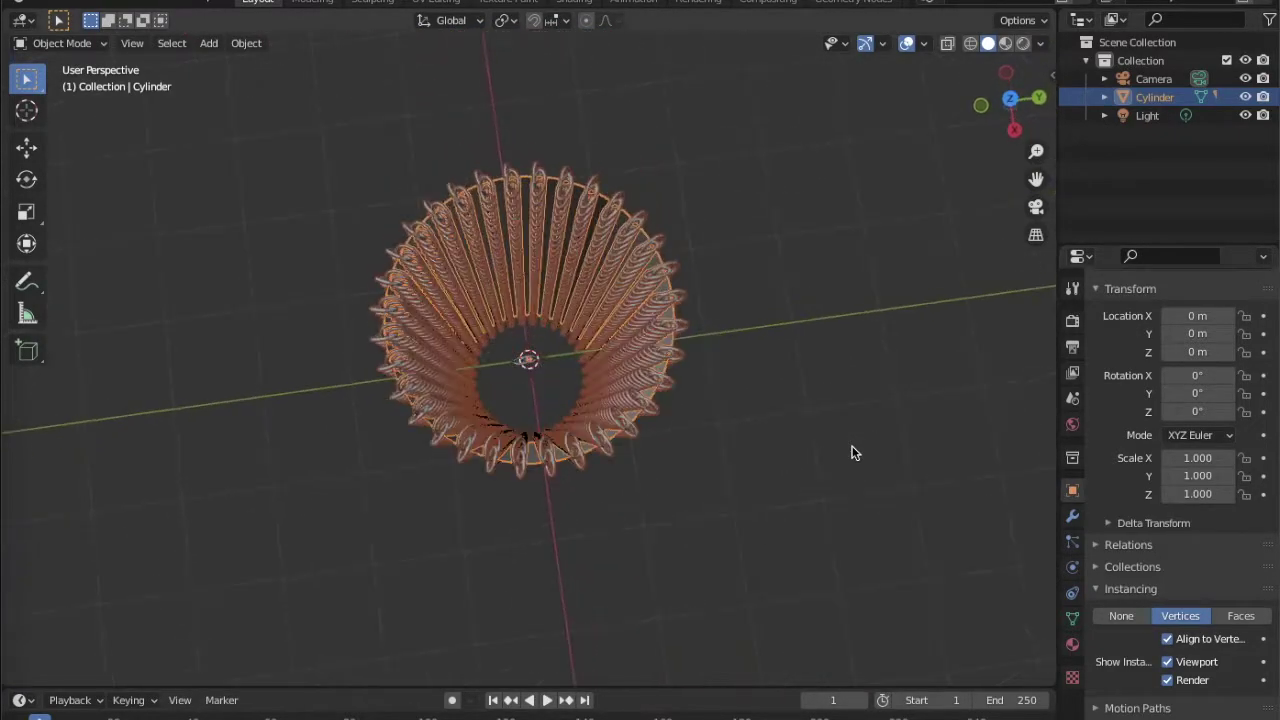
Apply the rotation, scale and location of the original linked rings object
{"action": "left_click", "coordinate": [516, 361]}
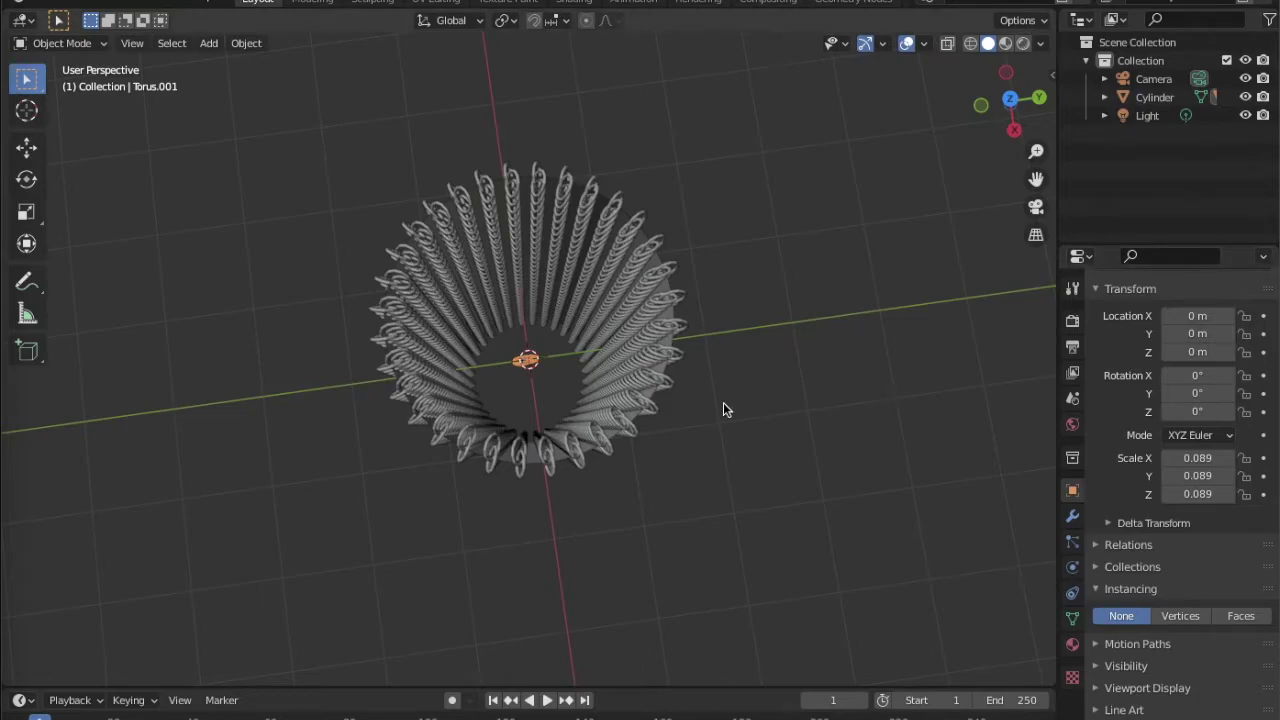
{"action": "key", "text": "ctrl+a"}
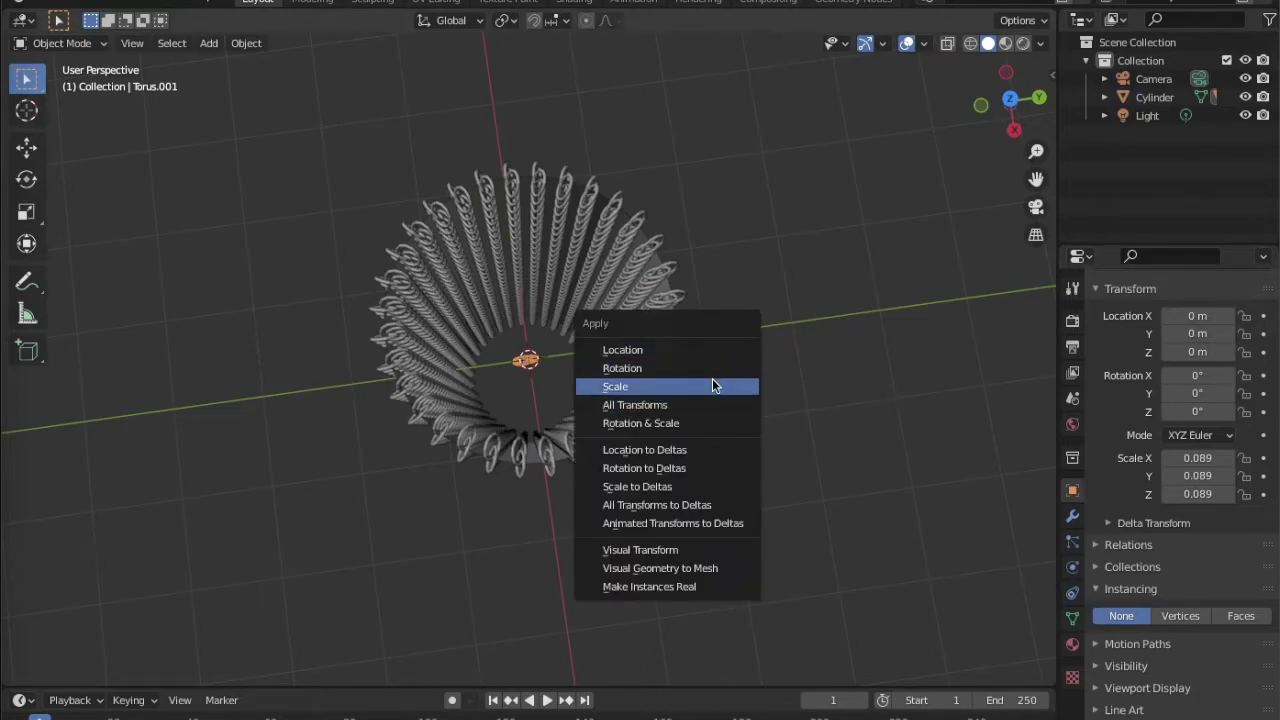
{"action": "left_click", "coordinate": [712, 369]}
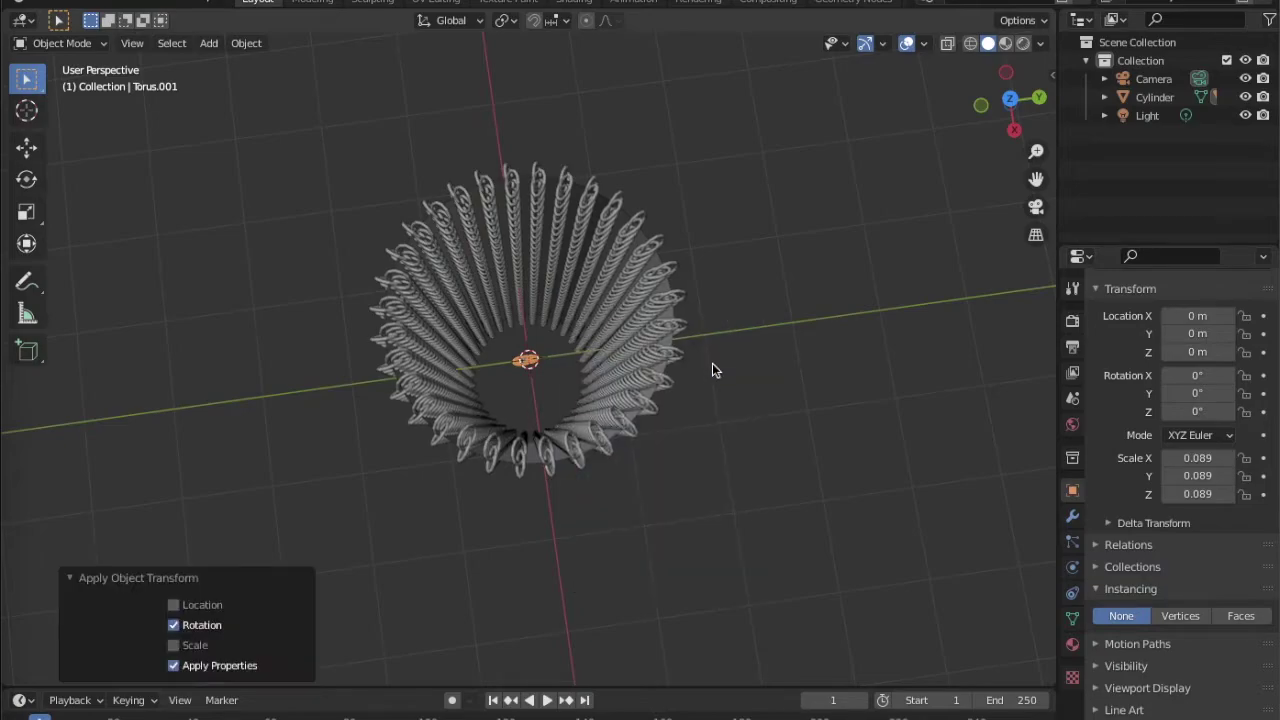
{"action": "key", "text": "ctrl+a"}
{"action": "left_click", "coordinate": [707, 377]}
{"action": "key", "text": "ctrl+a"}
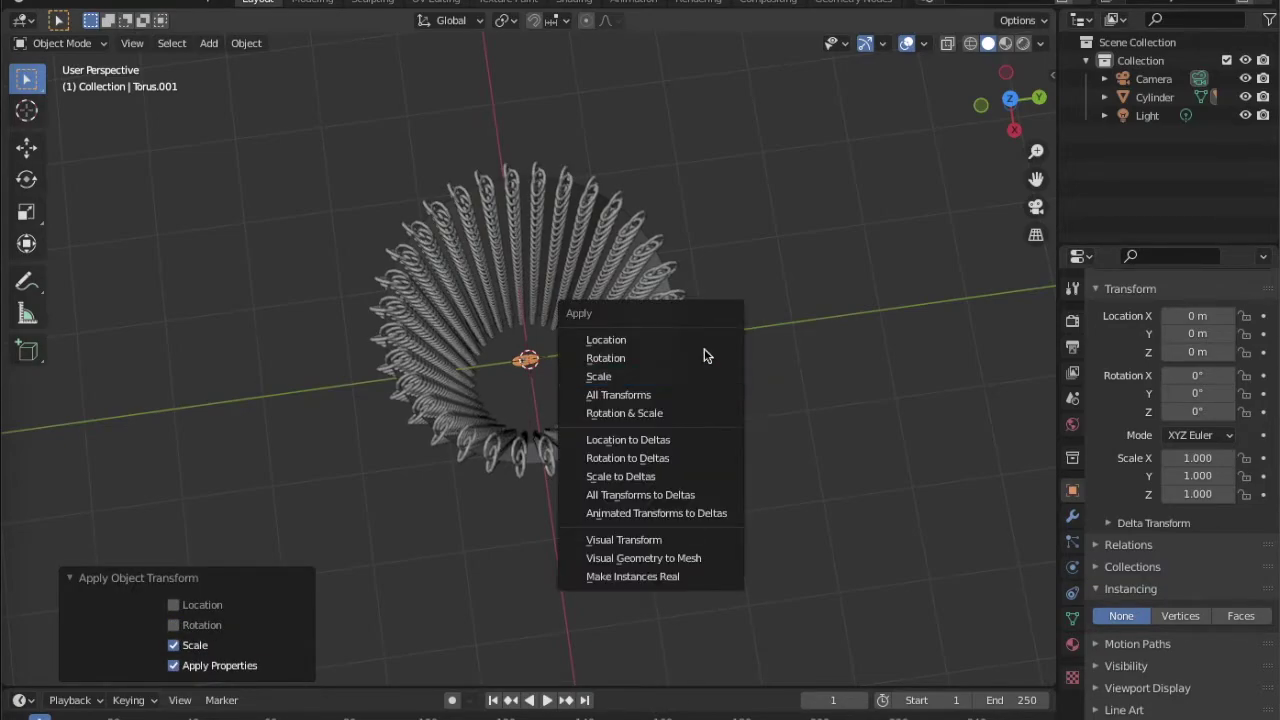
{"action": "left_click", "coordinate": [702, 340]}
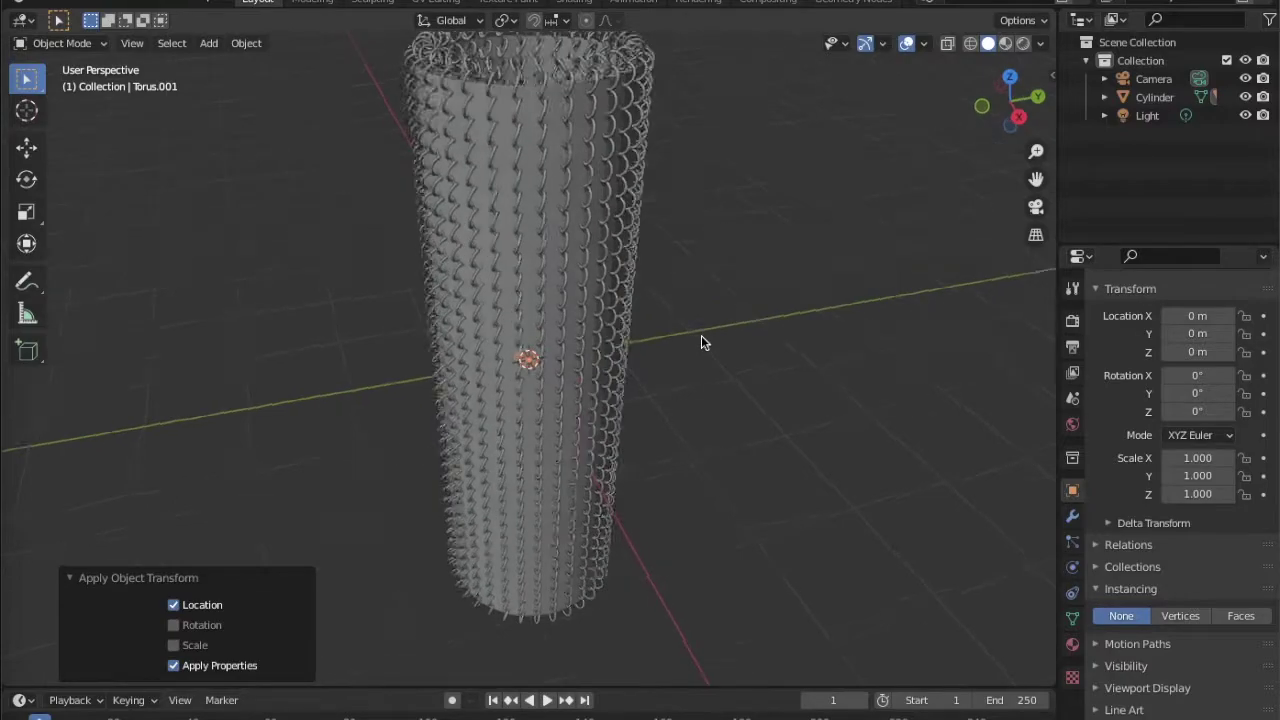
Rotate the original linked rings about -97° around the global Z axis so the instanced rings link up around the cylinder
{"action": "scroll", "coordinate": [701, 342], "scroll_direction": "up", "scroll_amount": 10}
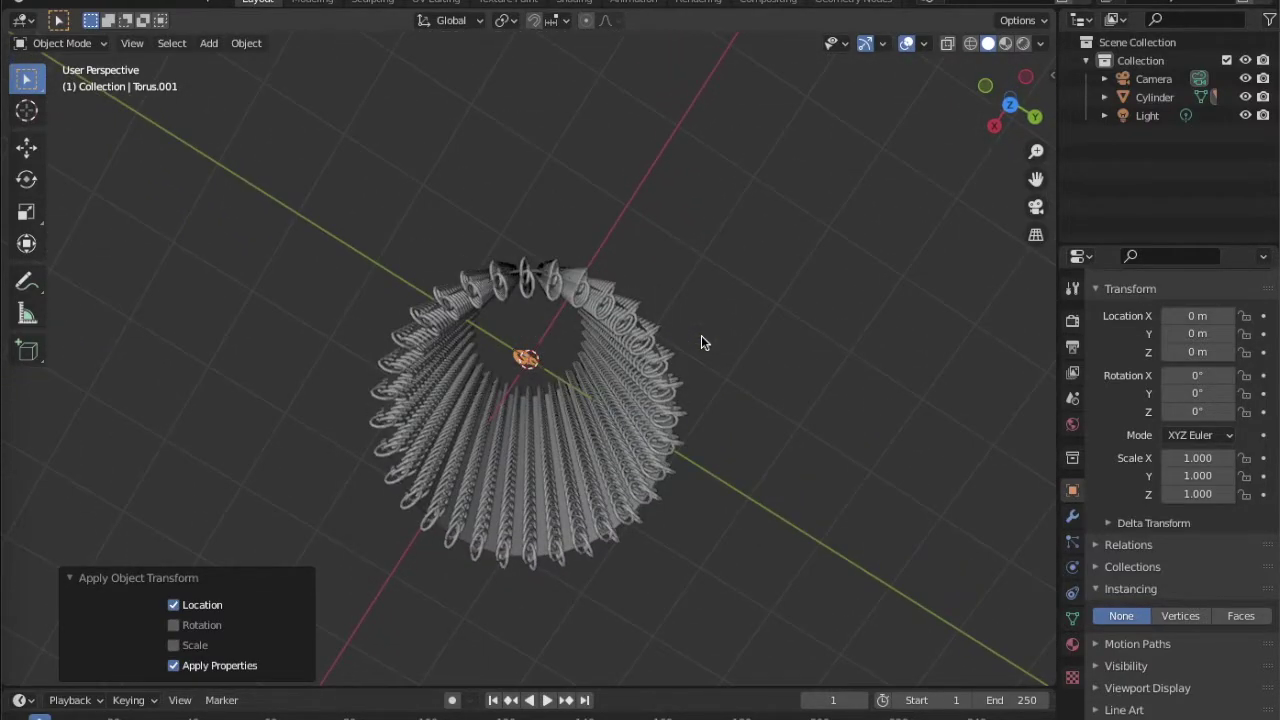
{"action": "scroll", "coordinate": [702, 342], "scroll_direction": "down", "scroll_amount": 8}
{"action": "scroll", "coordinate": [702, 342], "scroll_direction": "up", "scroll_amount": 8}
{"action": "scroll", "coordinate": [702, 341], "scroll_direction": "up", "scroll_amount": 5}
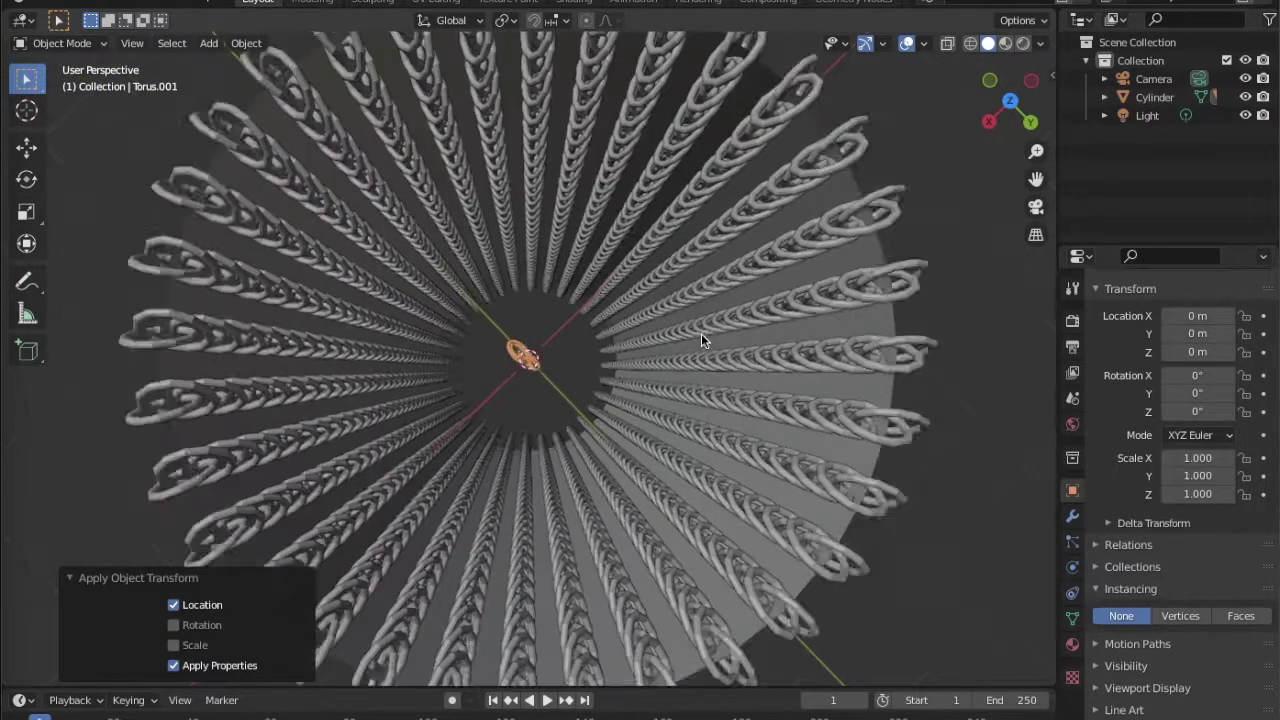
{"action": "scroll", "coordinate": [701, 333], "scroll_direction": "down", "scroll_amount": 5}
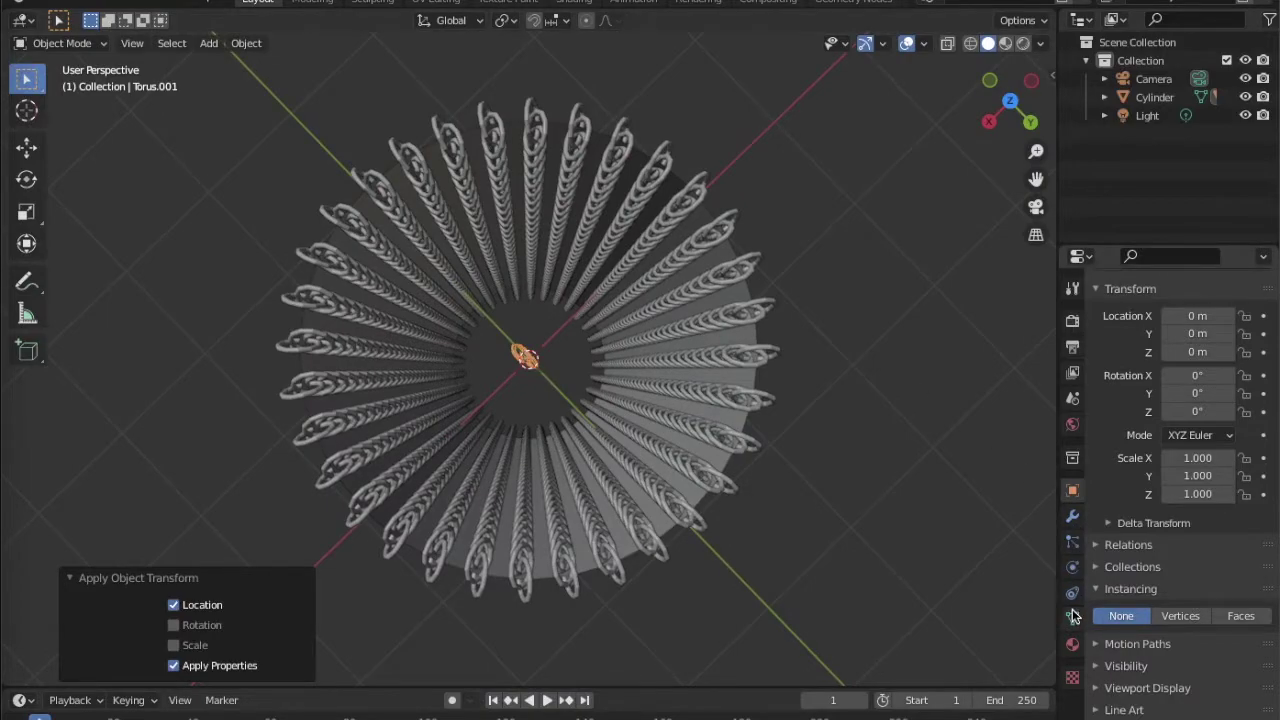
{"action": "scroll", "coordinate": [978, 460], "scroll_direction": "down", "scroll_amount": 5}
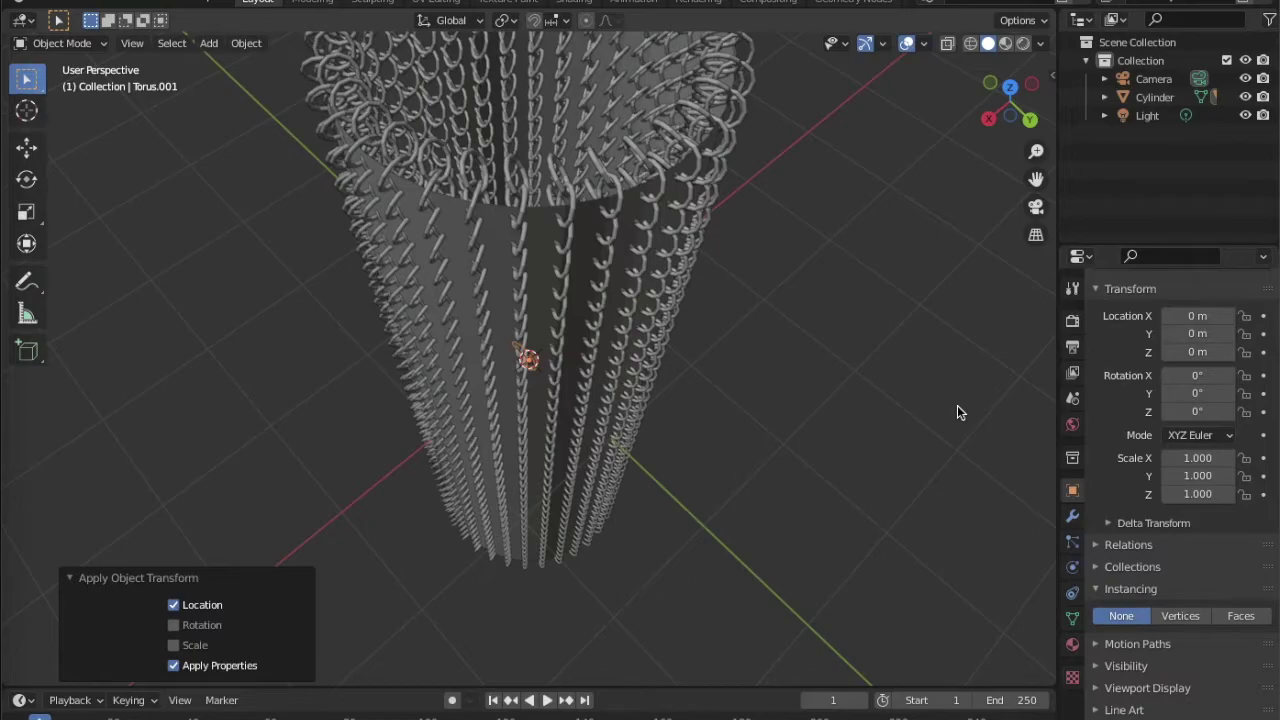
{"action": "scroll", "coordinate": [957, 405], "scroll_direction": "up", "scroll_amount": 5}
{"action": "key", "text": "r"}
{"action": "key", "text": "r"}
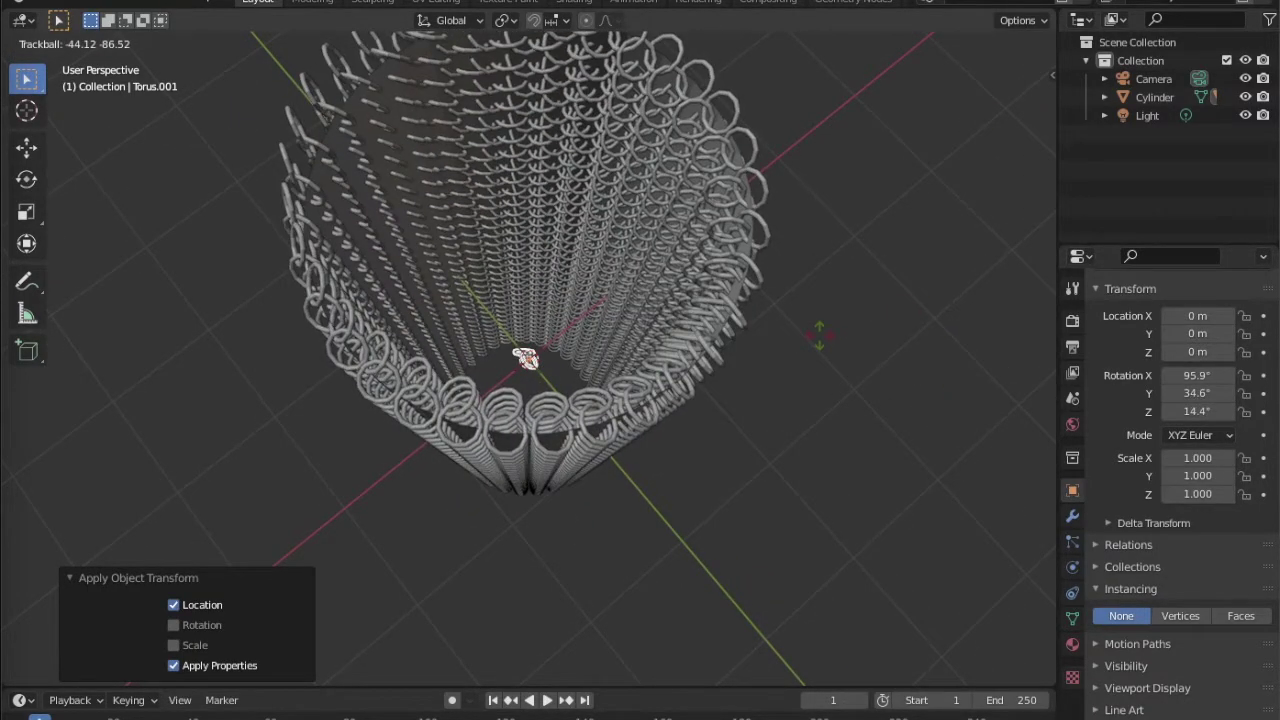
{"action": "key", "text": "r"}
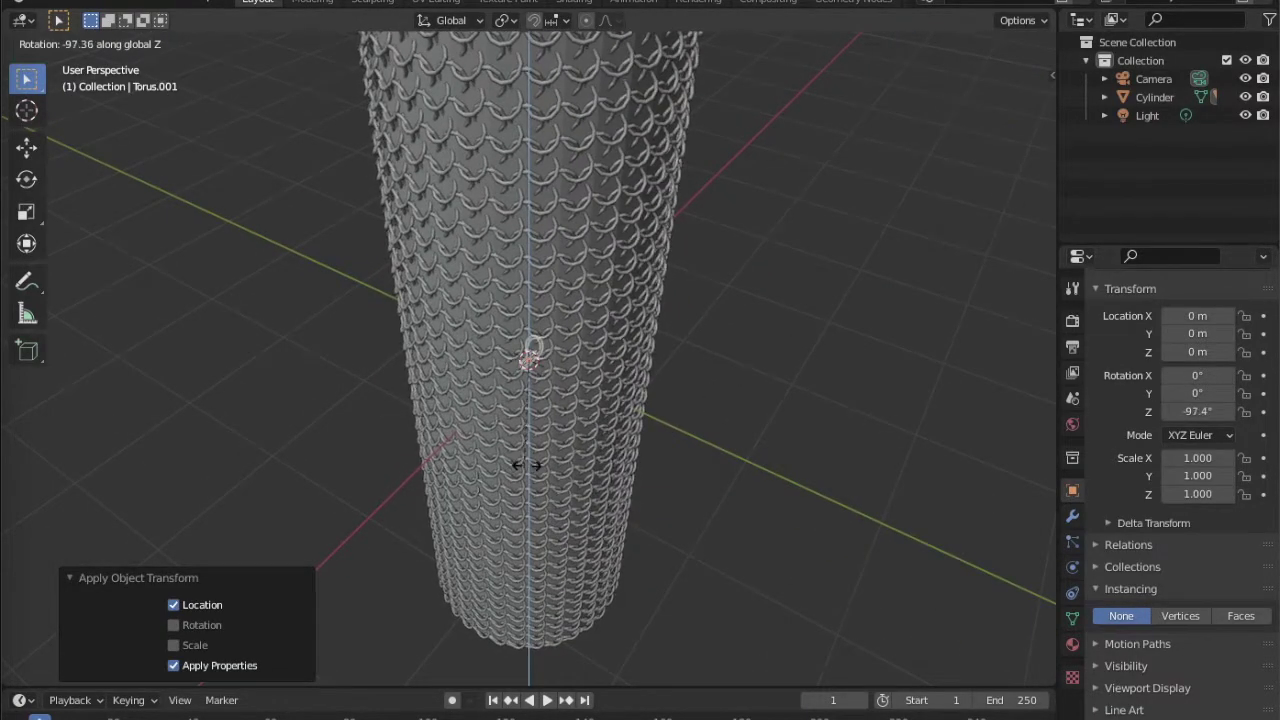
{"action": "left_click", "coordinate": [535, 460]}
Select the cylinder and turn off its instancer display in the viewport, hiding the cylinder surface behind the rings
{"action": "middle_click_drag", "start_coordinate": [535, 460], "coordinate": [582, 402]}
{"action": "scroll", "coordinate": [535, 455], "scroll_direction": "up", "scroll_amount": 5}
{"action": "left_click", "coordinate": [677, 304]}
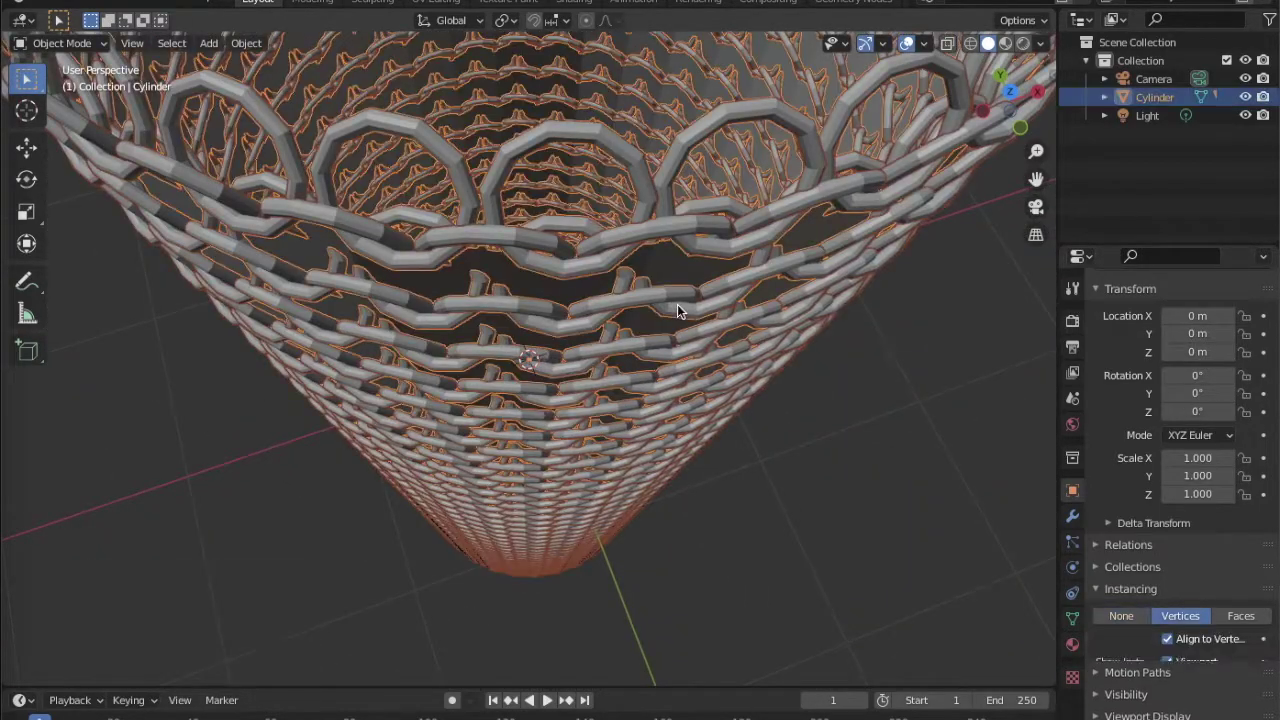
{"action": "middle_click_drag", "start_coordinate": [1052, 448], "coordinate": [1052, 448]}
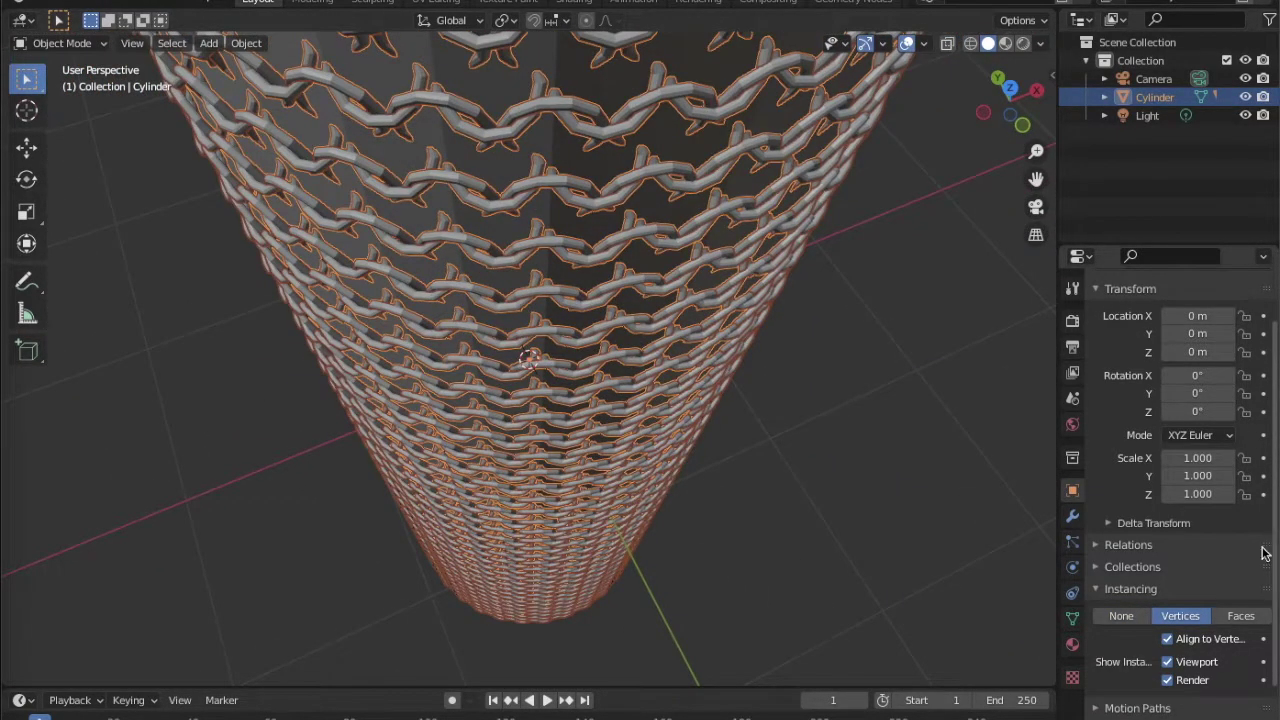
{"action": "left_click", "coordinate": [1166, 662]}
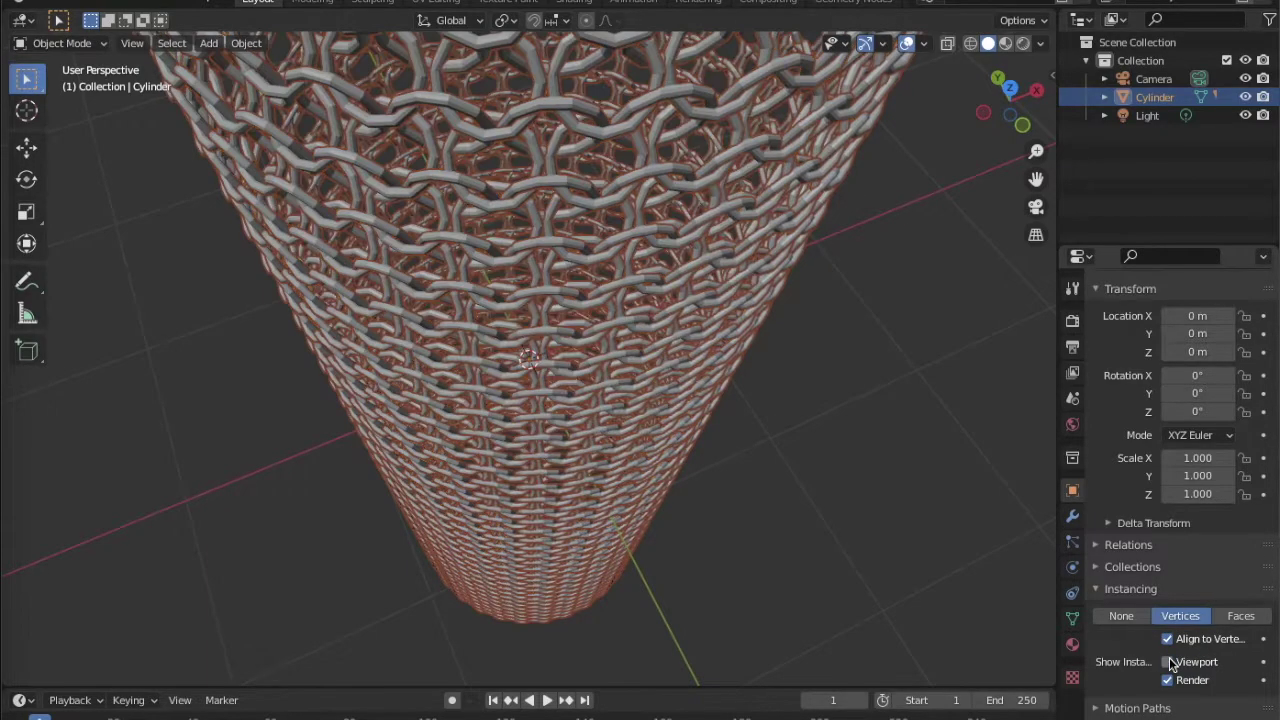
Examine the whole chain-mail tube from several angles with nothing selected, and reselect the cylinder
{"action": "key", "text": "KP_8"}
{"action": "key", "text": "KP_8"}
{"action": "left_click", "coordinate": [900, 479]}
{"action": "middle_click_drag", "start_coordinate": [900, 479], "coordinate": [899, 487]}
{"action": "scroll", "coordinate": [900, 479], "scroll_direction": "down", "scroll_amount": 4}
{"action": "scroll", "coordinate": [899, 487], "scroll_direction": "down", "scroll_amount": 1}
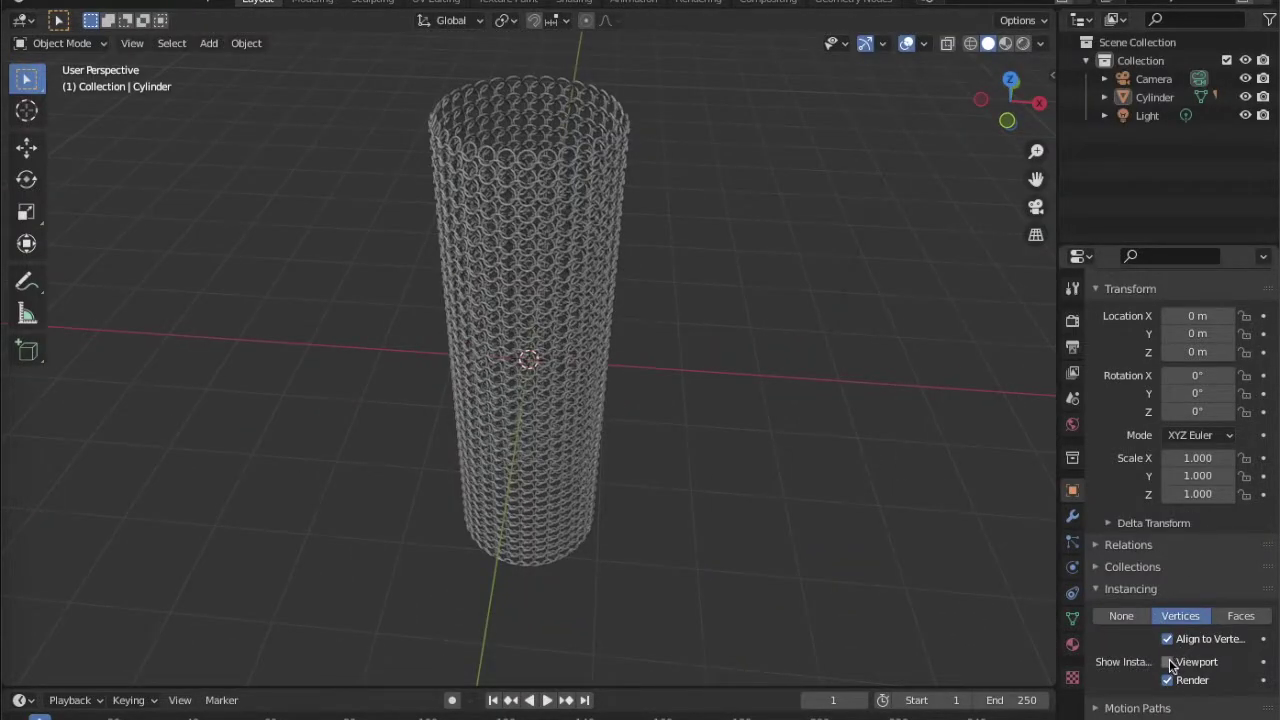
{"action": "middle_click_drag", "start_coordinate": [780, 363], "coordinate": [779, 362]}
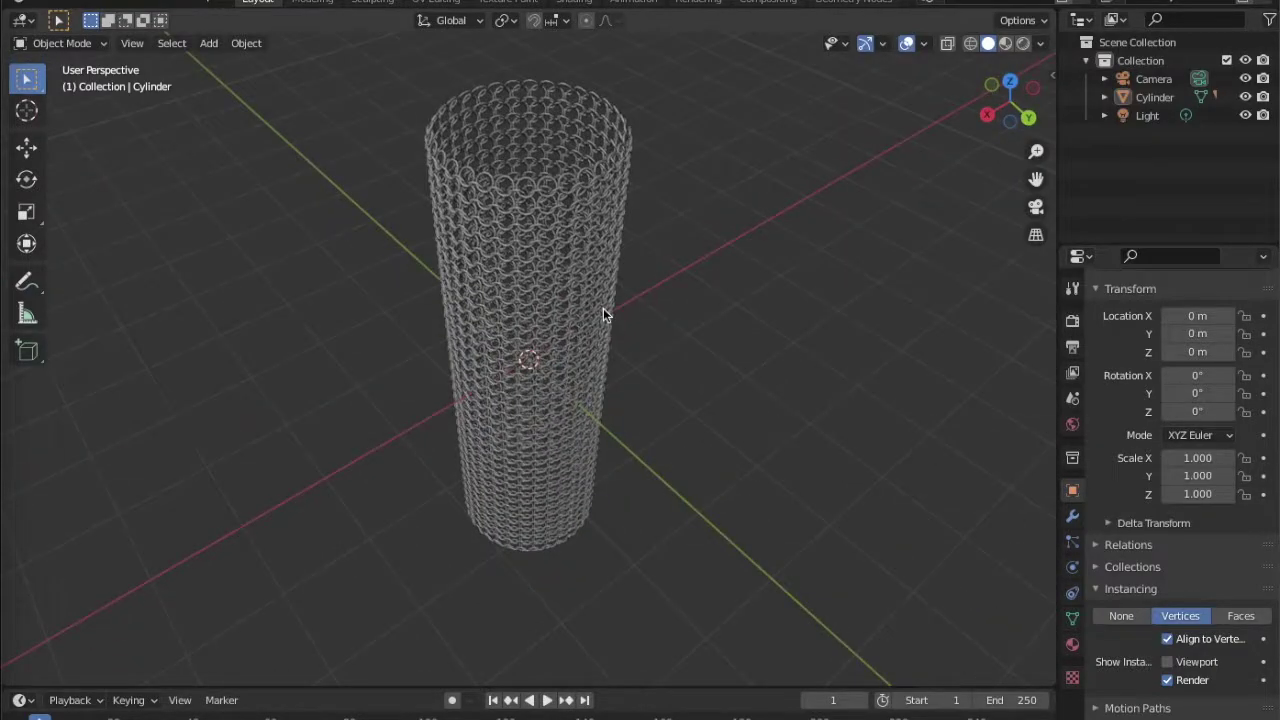
{"action": "left_click", "coordinate": [603, 308]}
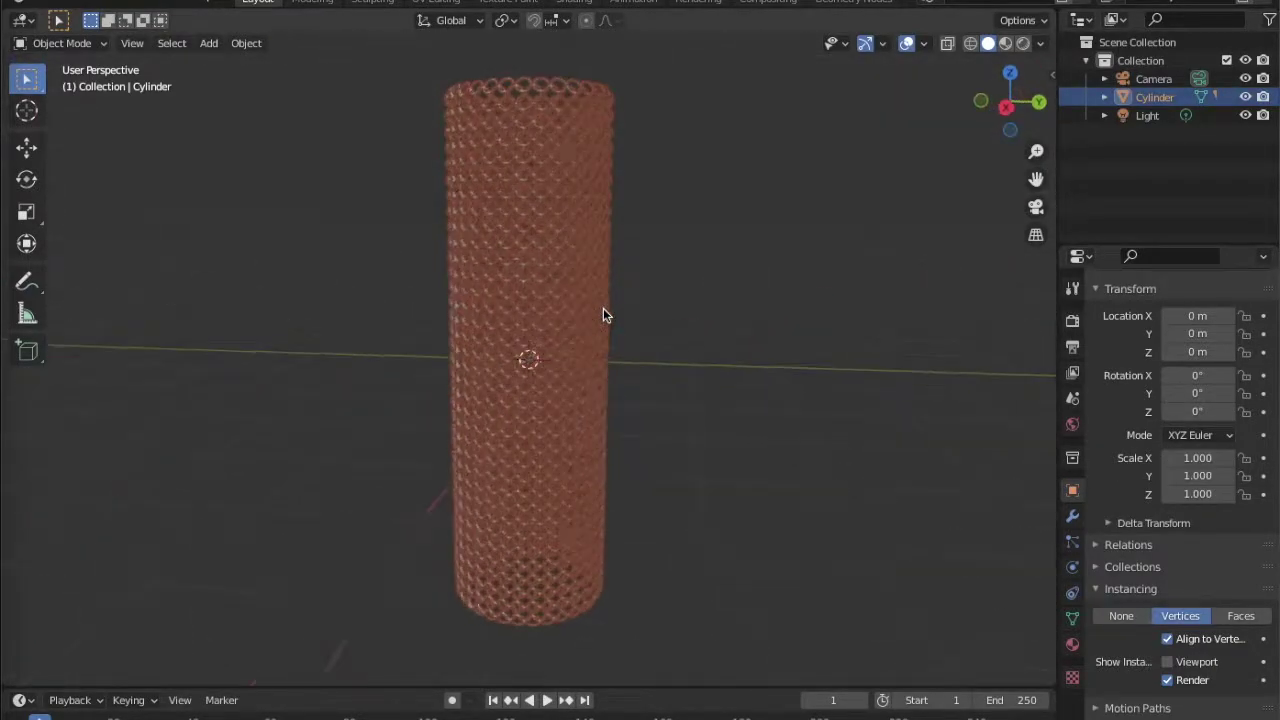